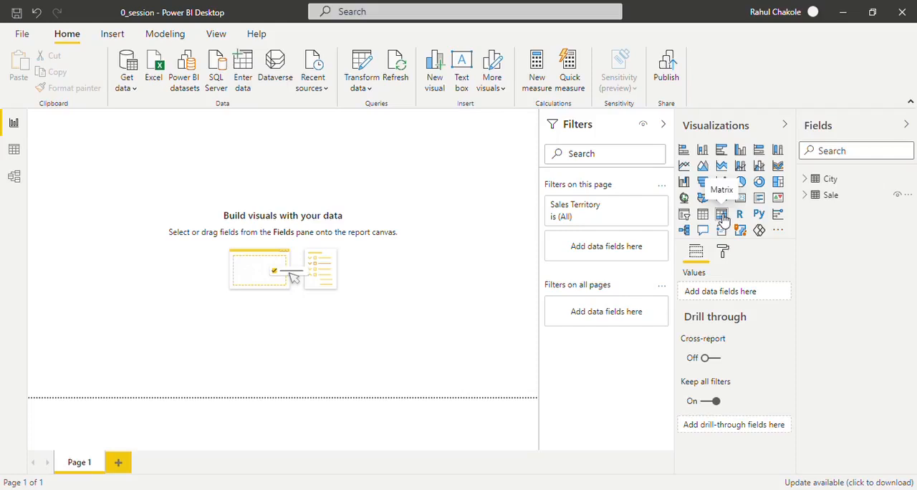
- Add an empty matrix visual and an empty table visual to the report page
click(721, 215)
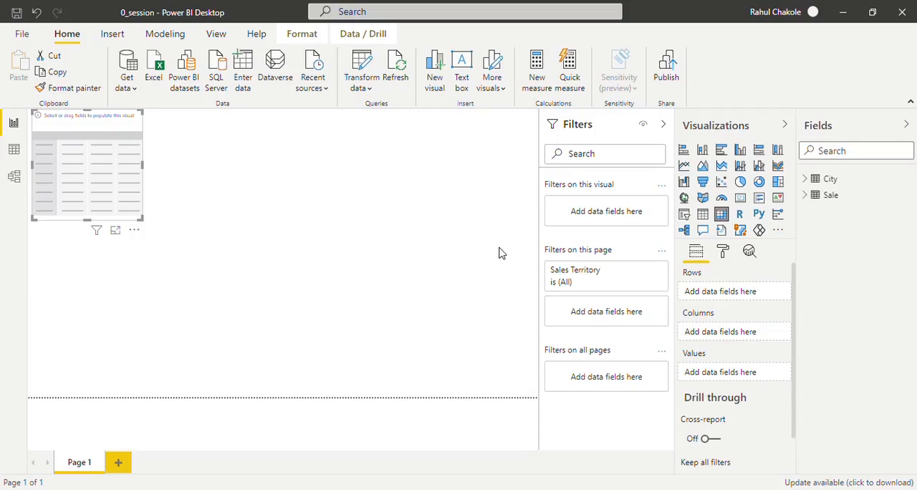
click(703, 215)
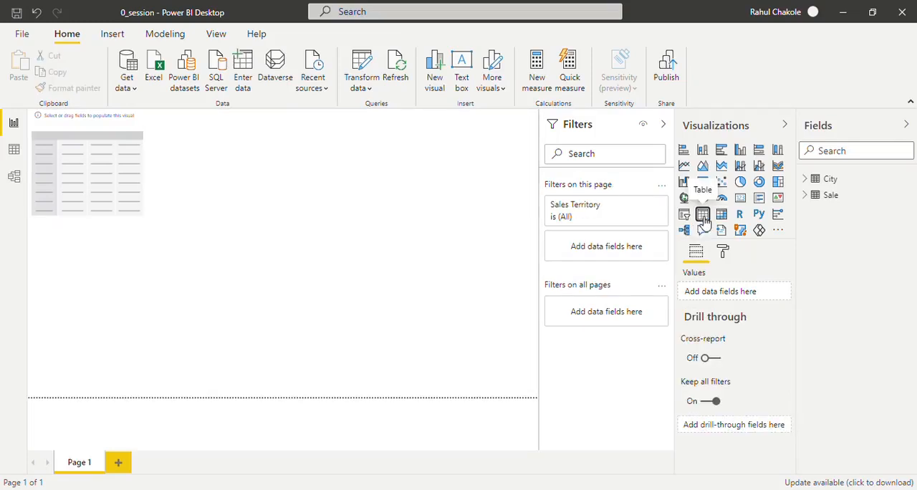
click(703, 215)
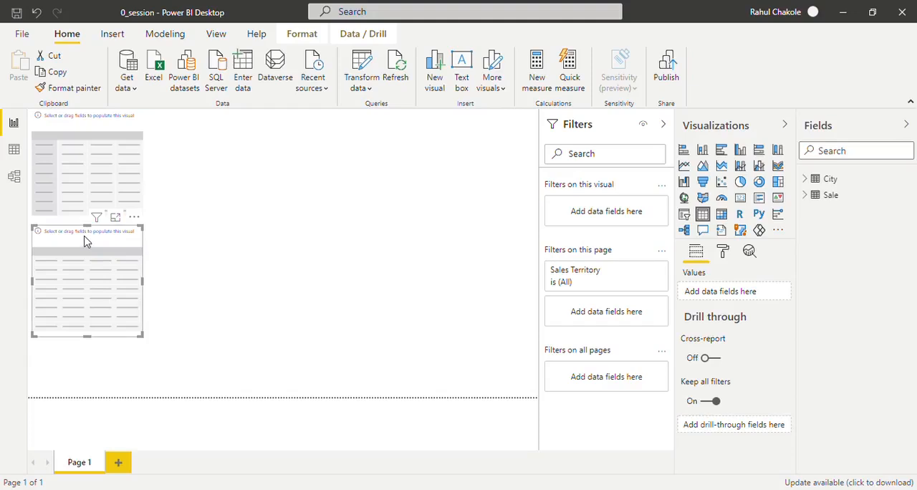
- Arrange the table and matrix side by side with a gap between them, and enlarge both visuals
drag(84, 240, 380, 154)
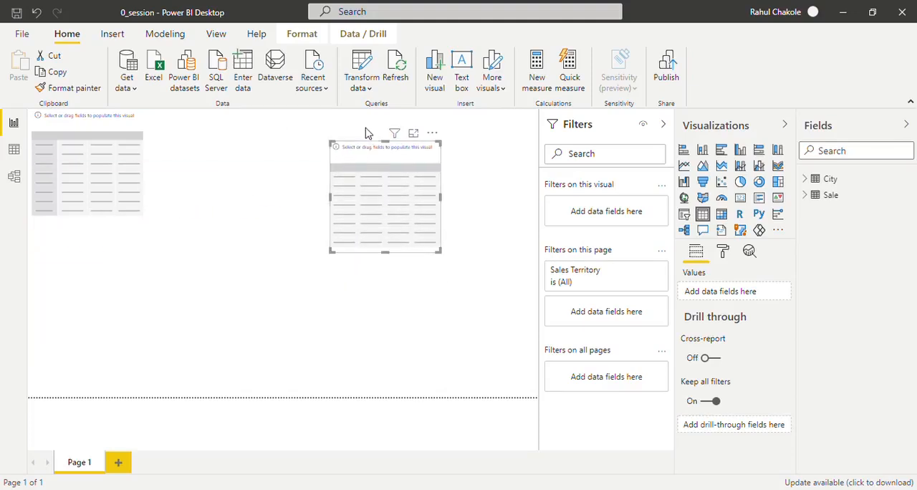
click(121, 132)
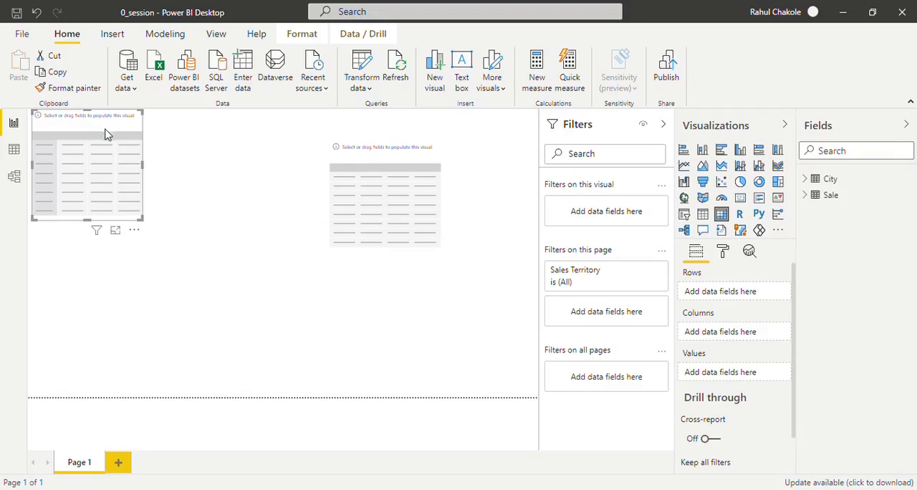
drag(104, 135, 113, 167)
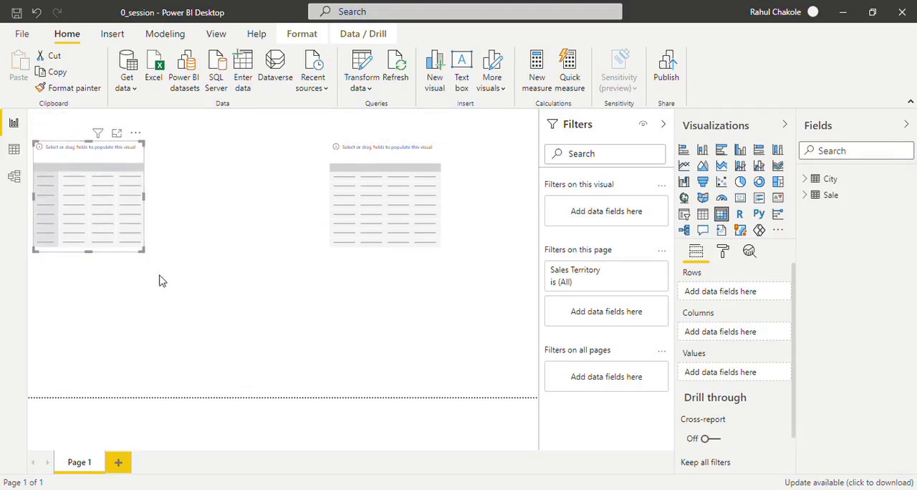
drag(147, 257, 188, 282)
click(378, 154)
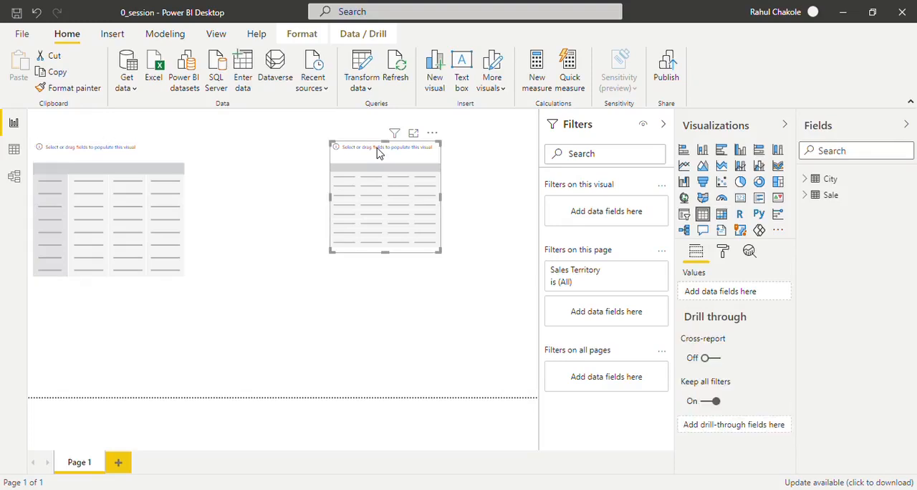
drag(336, 259, 311, 285)
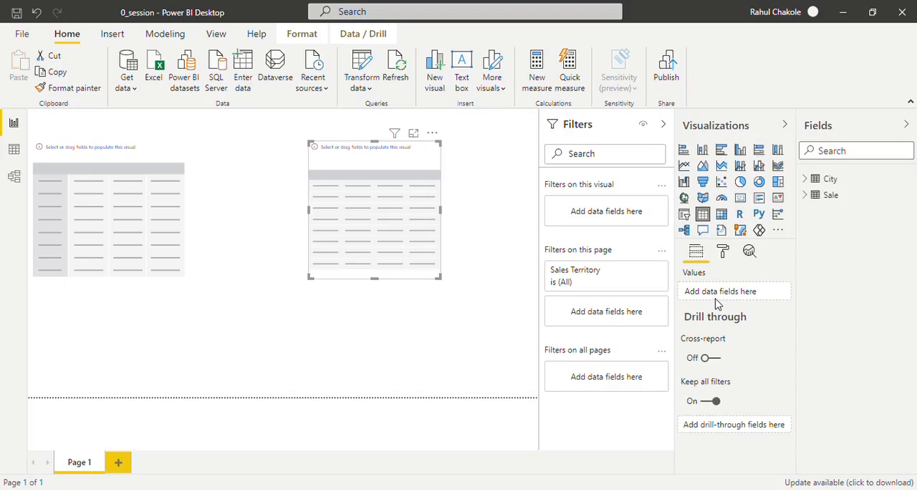
- Fill the table visual with Sales Territory from the City table and Profit from the Sale table
click(814, 185)
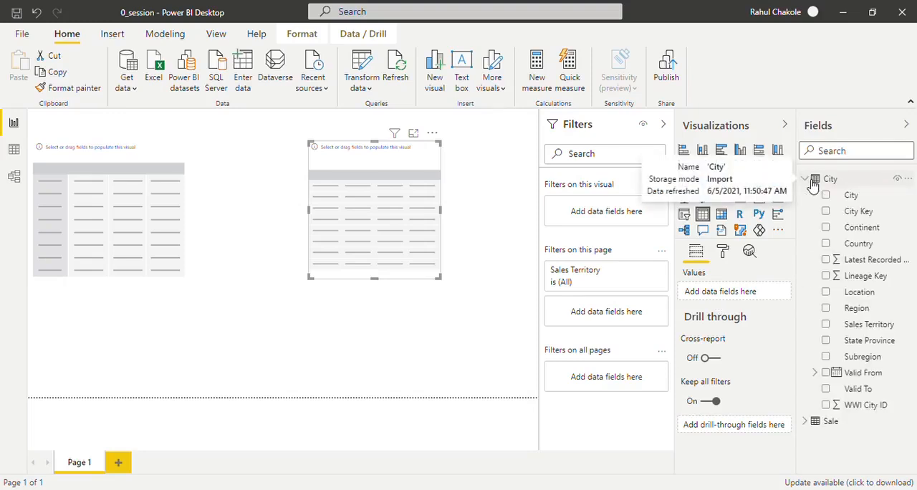
click(828, 326)
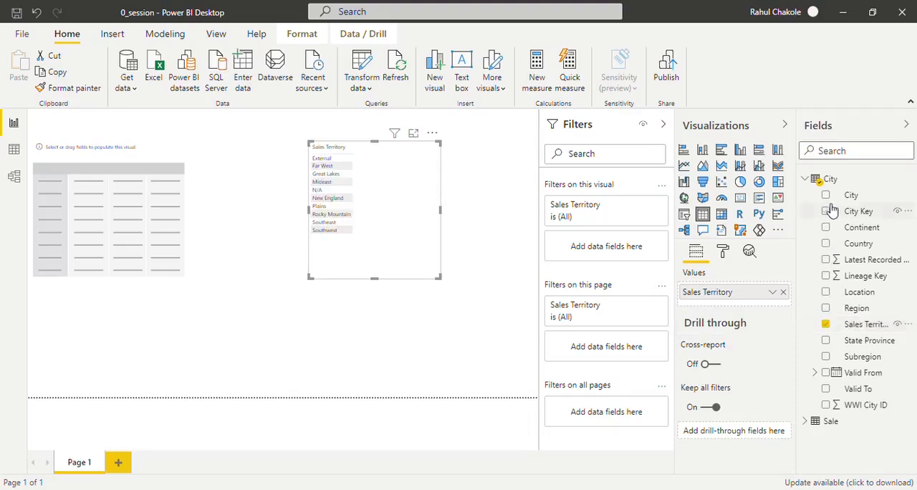
click(806, 179)
click(805, 195)
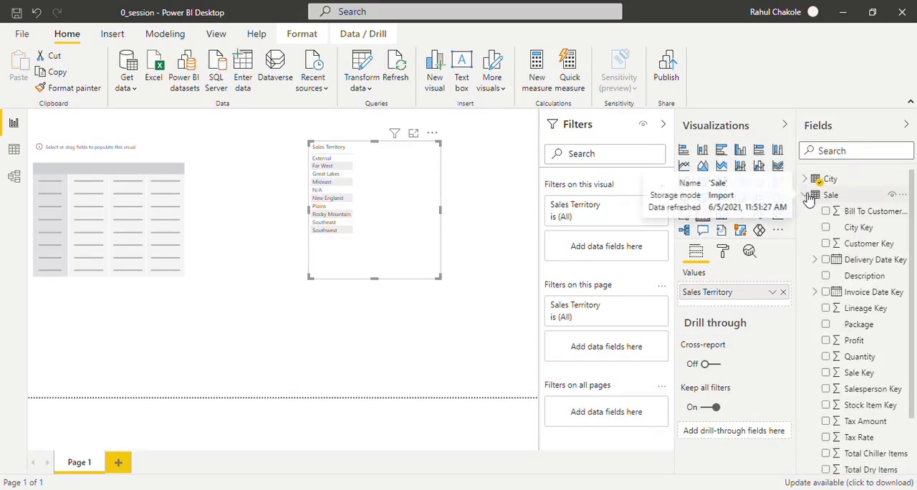
click(826, 341)
click(805, 195)
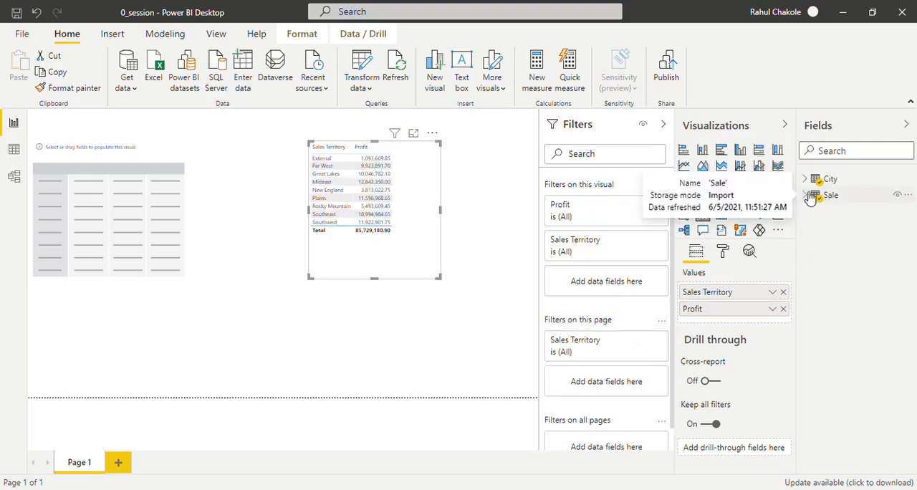
- Add the City field to the table visual and enlarge the visual to show more rows
click(806, 179)
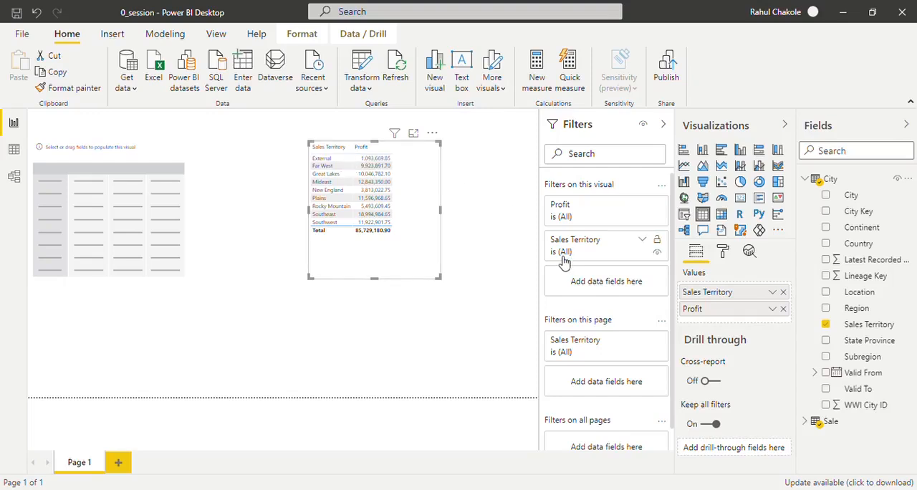
click(825, 196)
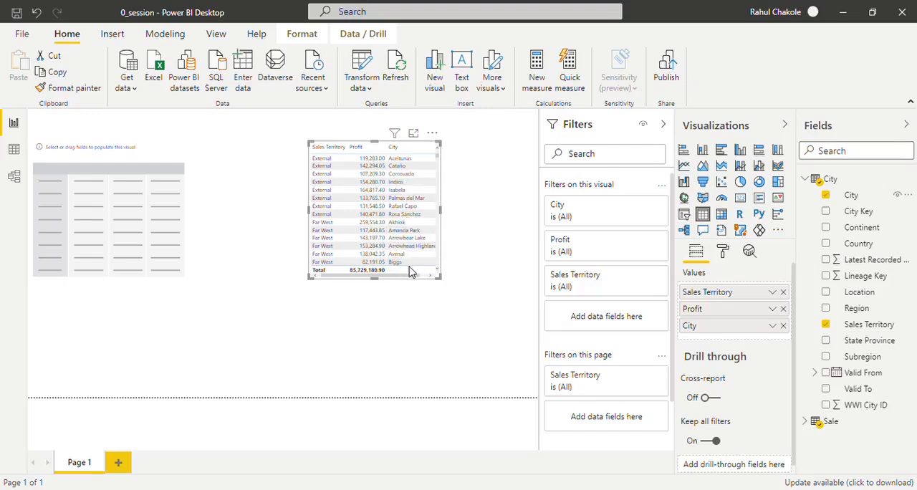
drag(442, 280, 505, 367)
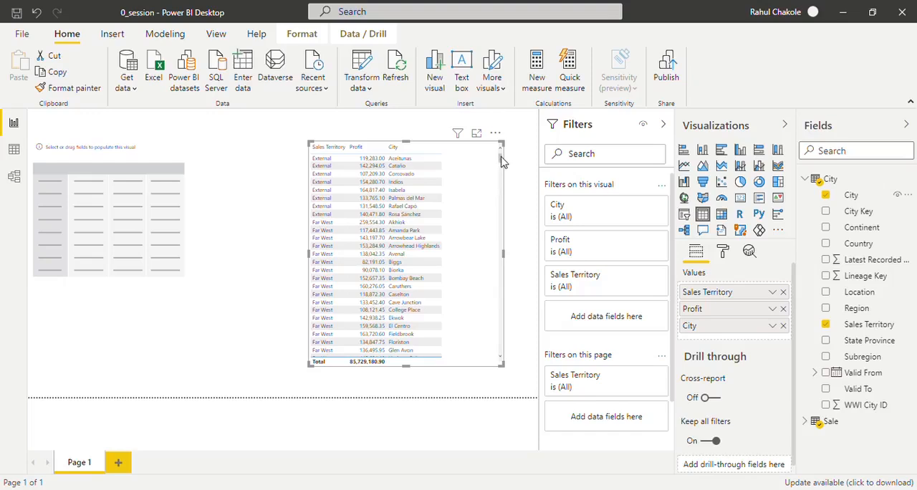
drag(501, 158, 504, 331)
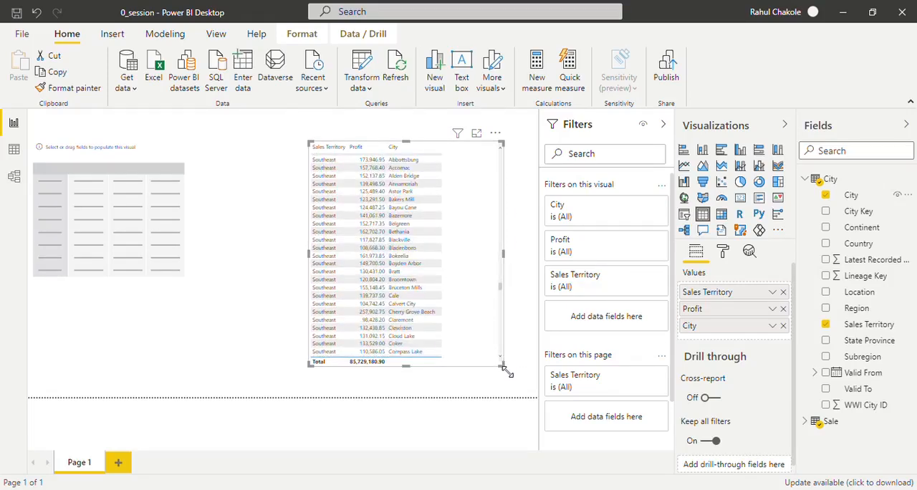
drag(503, 364, 473, 312)
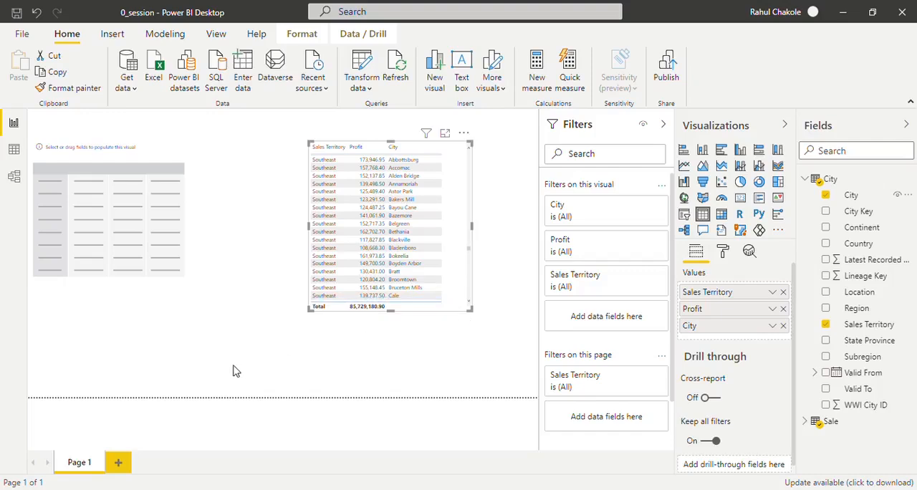
- Add Sales Territory to the rows of the empty matrix visual
click(159, 154)
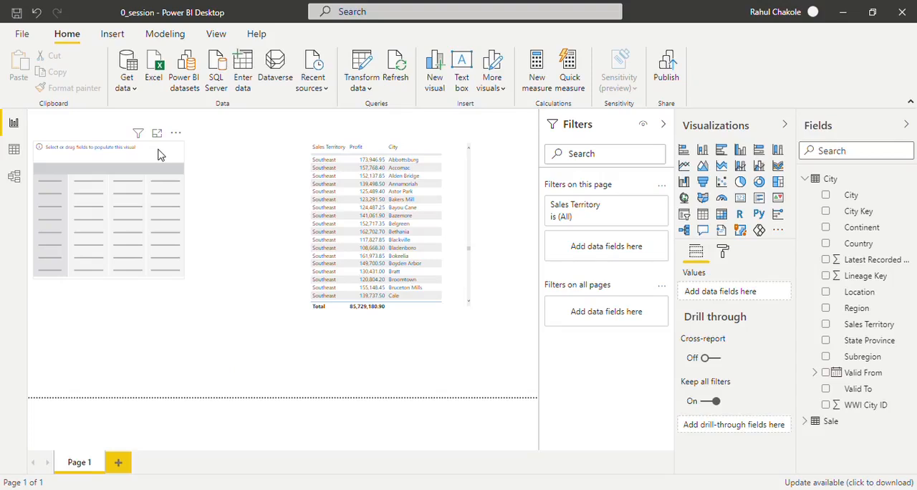
click(159, 153)
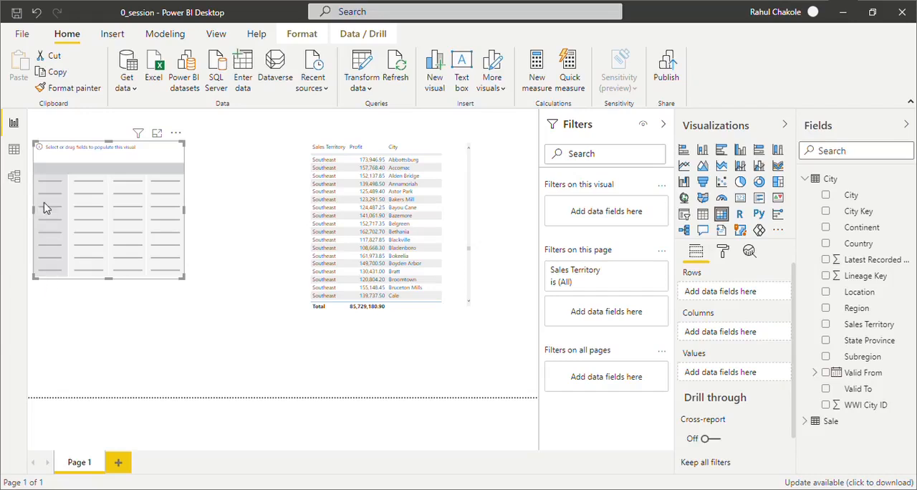
click(826, 325)
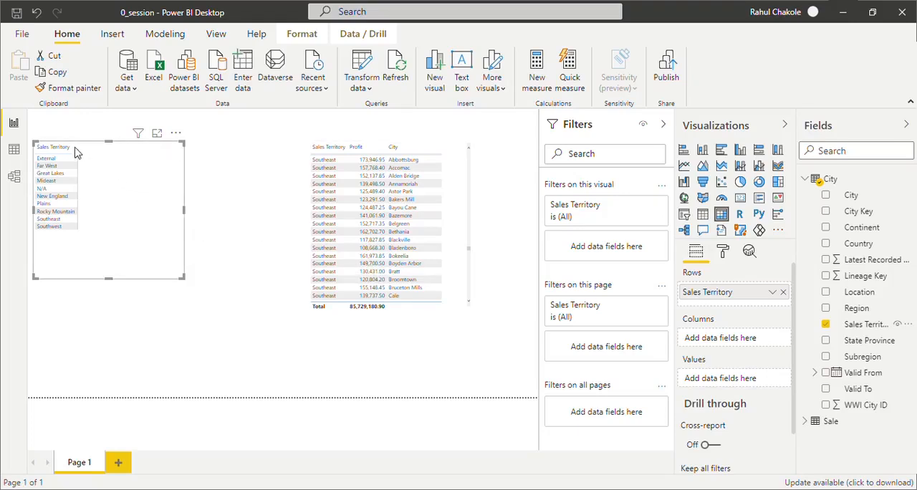
- Use the City table's Valid From date hierarchy as the matrix's columns
click(816, 373)
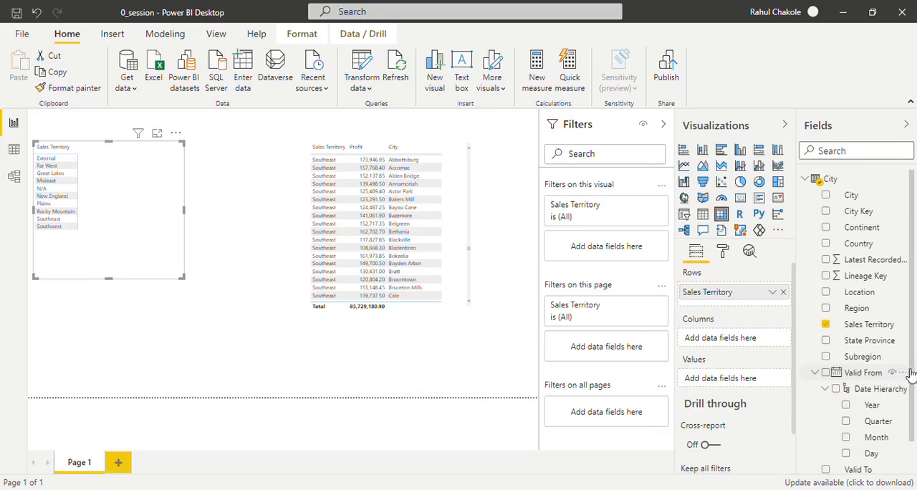
scroll(913, 377, down, 1)
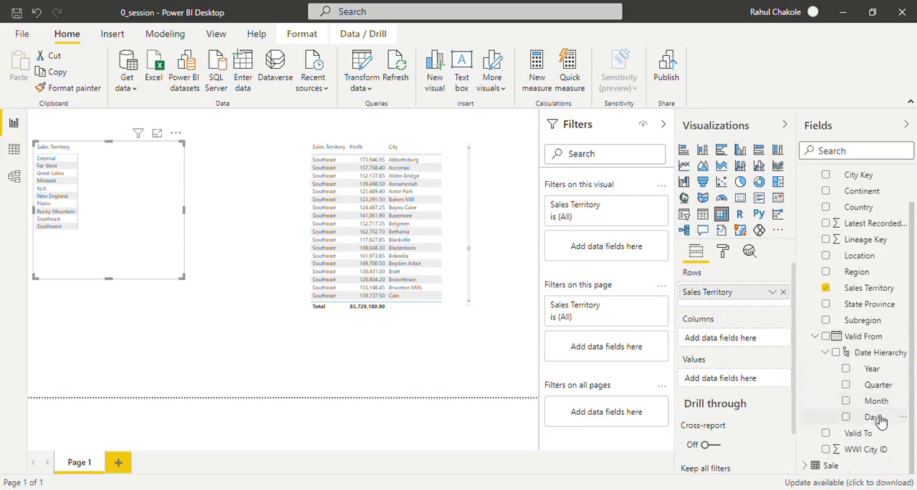
click(826, 354)
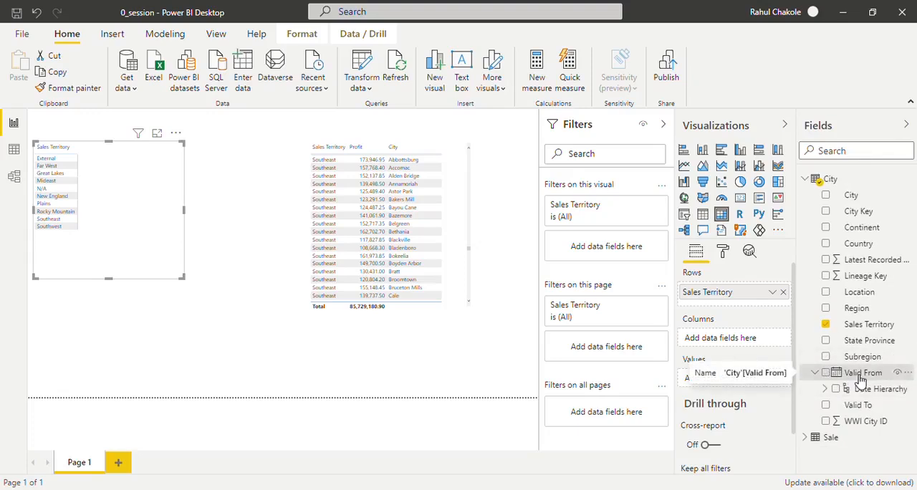
drag(861, 379, 731, 349)
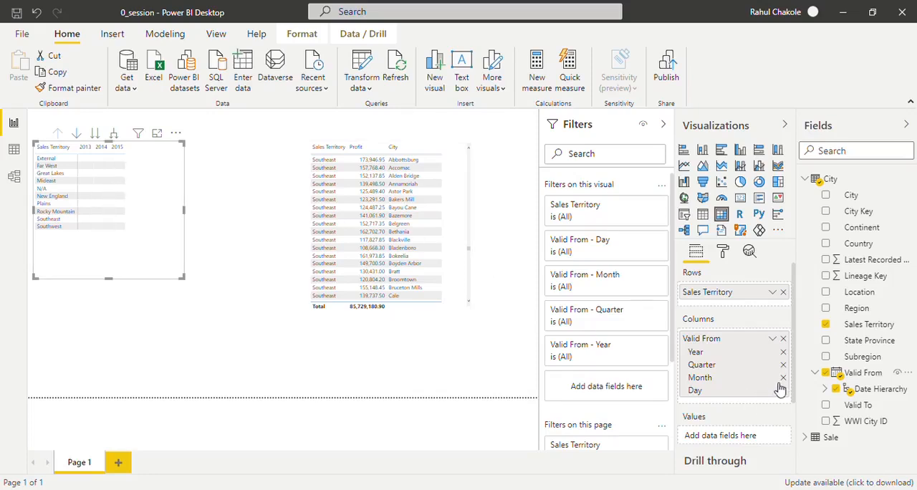
- Add Profit from the Sale table as the matrix's values and enlarge the matrix to fit all year columns
click(806, 179)
click(806, 195)
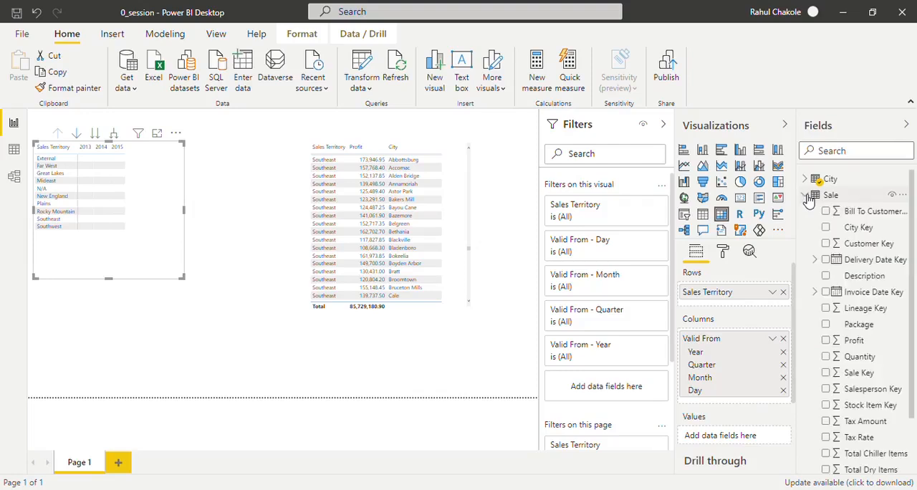
drag(854, 341, 727, 437)
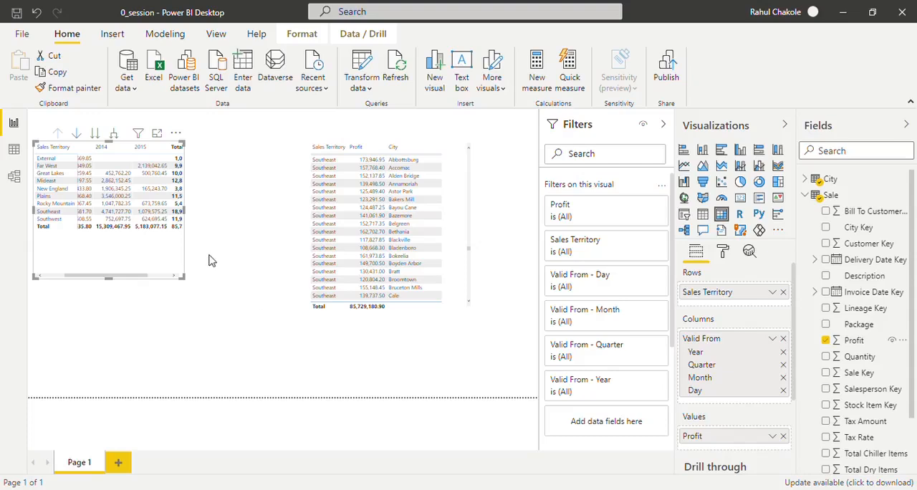
drag(184, 278, 244, 302)
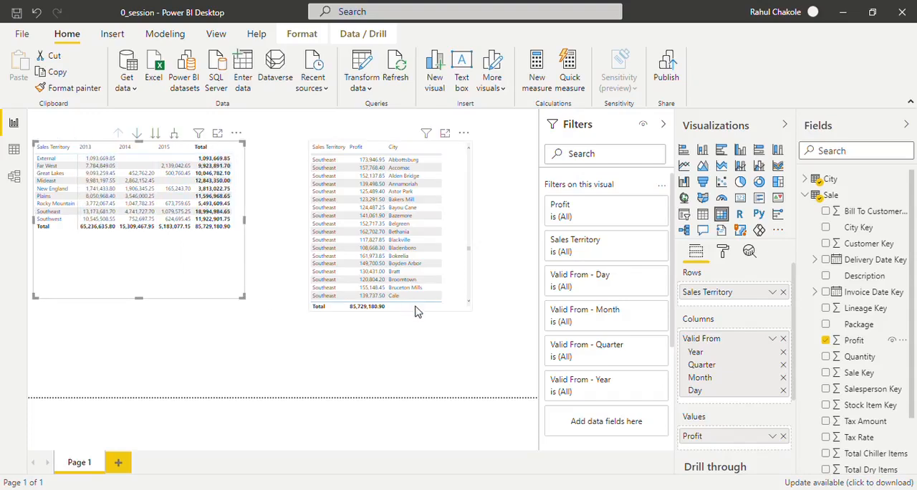
- Remove the City field from the table visual
click(467, 186)
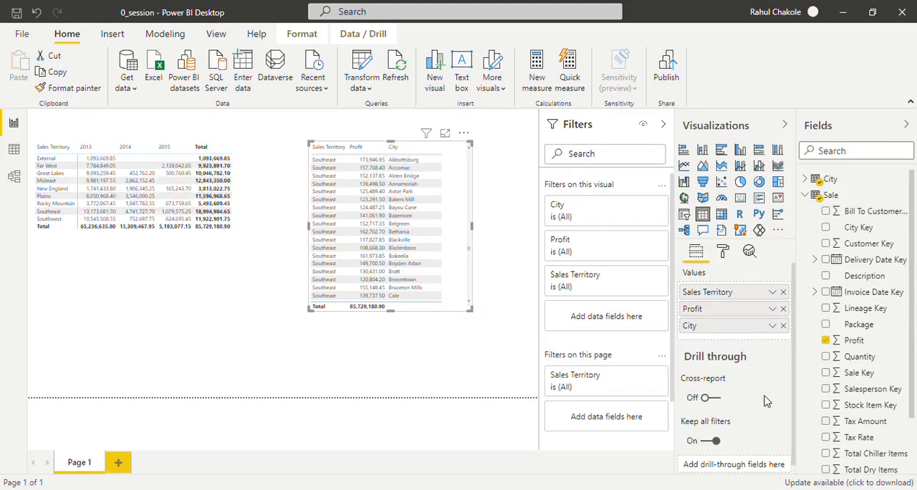
click(783, 326)
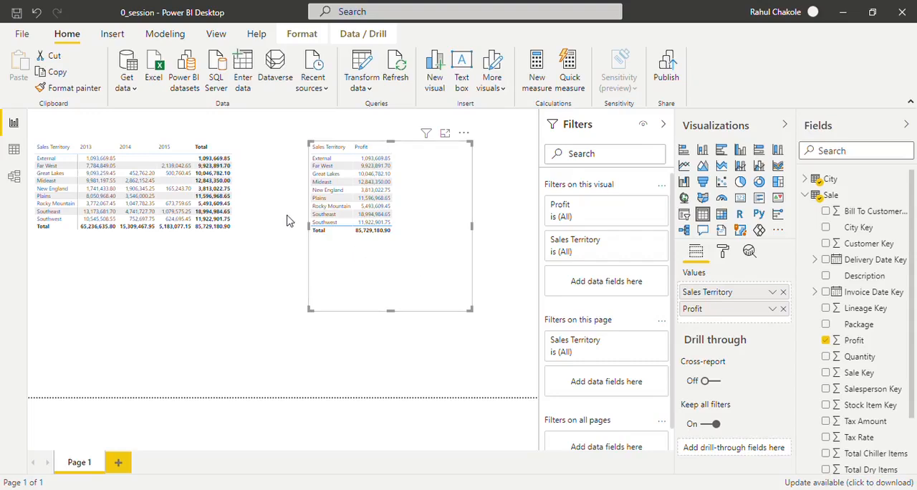
- Set the text size of the matrix's values to 15 pt and widen the matrix
click(221, 252)
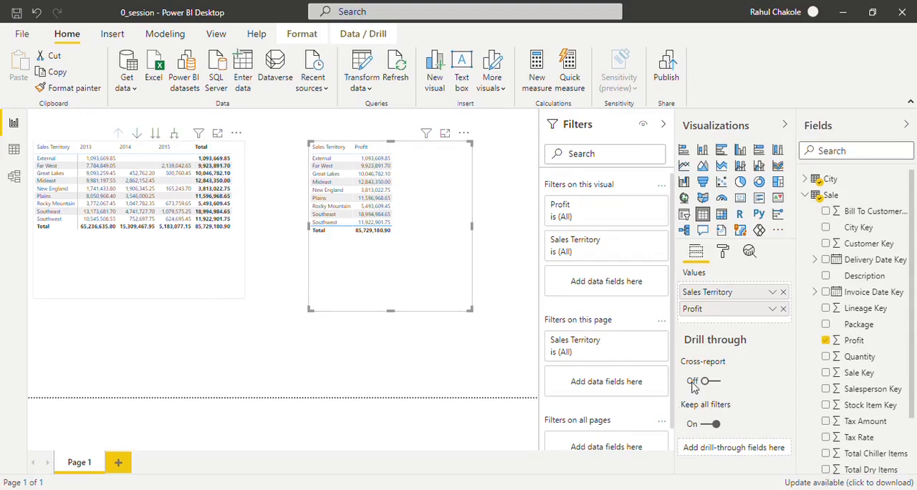
click(724, 257)
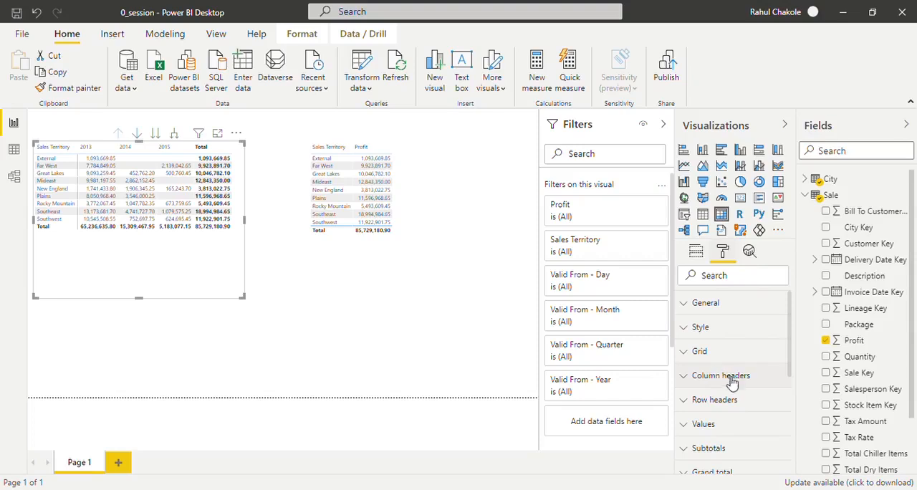
click(713, 427)
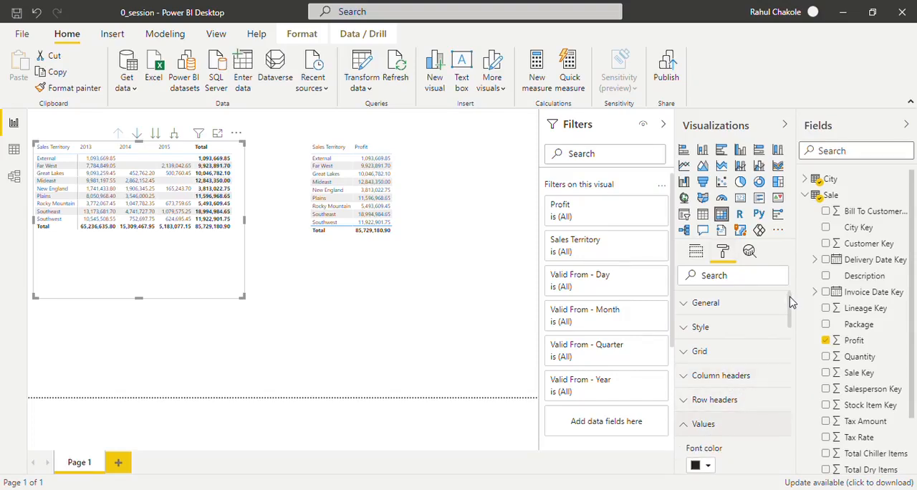
drag(791, 302, 768, 403)
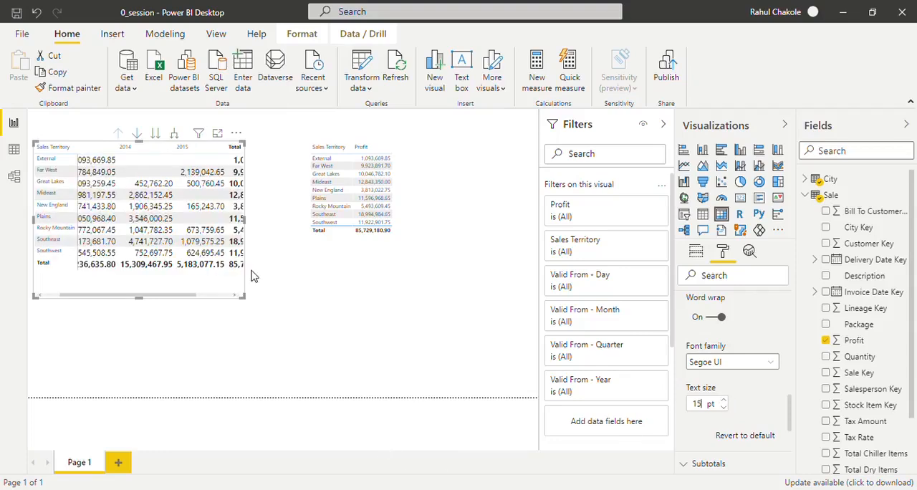
drag(243, 296, 299, 316)
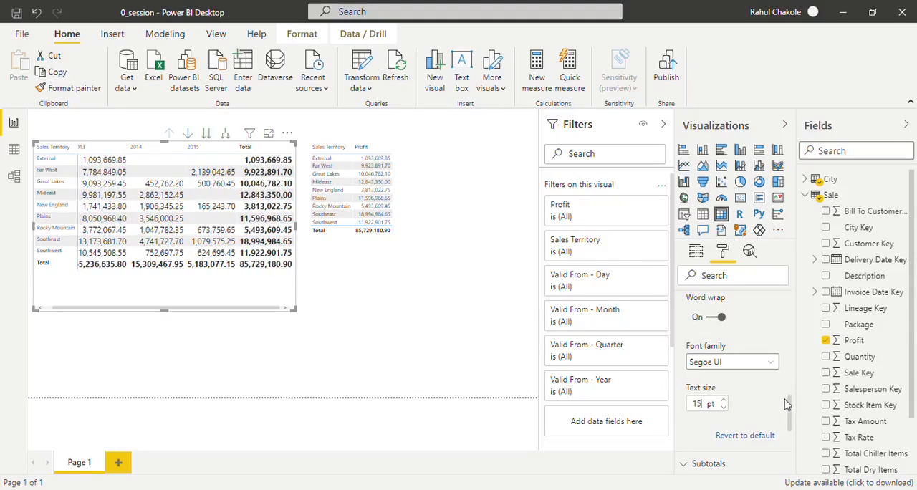
drag(793, 407, 788, 301)
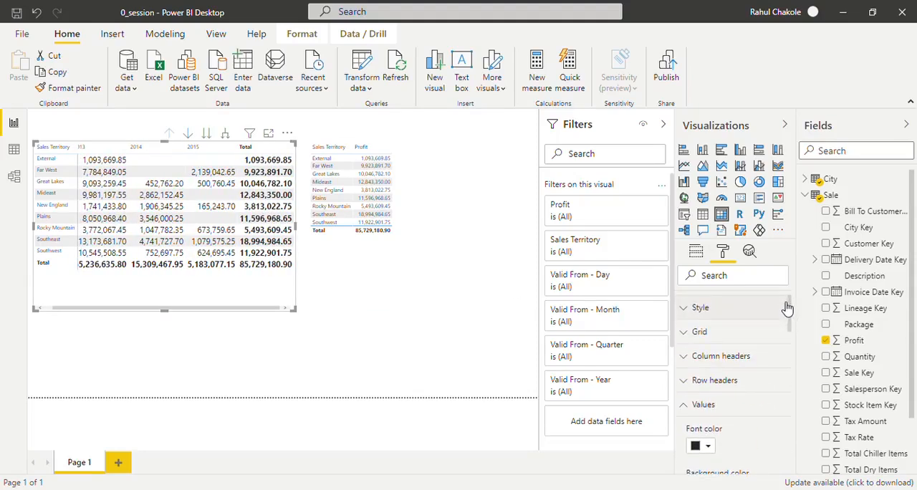
- Set the text size of the matrix's column headers to 14 pt
click(687, 408)
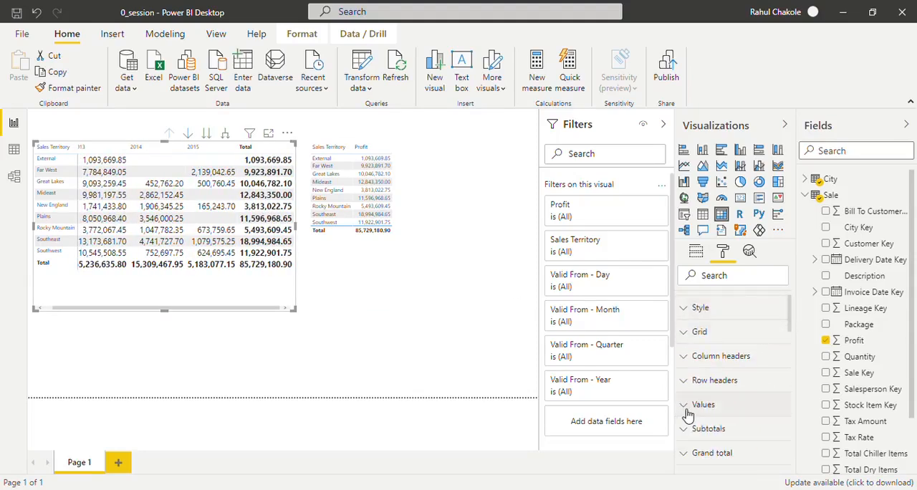
click(690, 356)
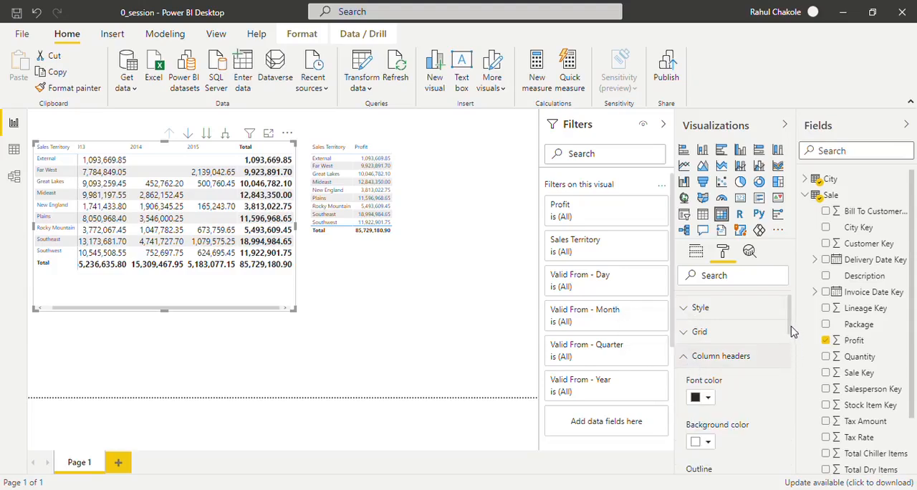
drag(793, 333, 793, 372)
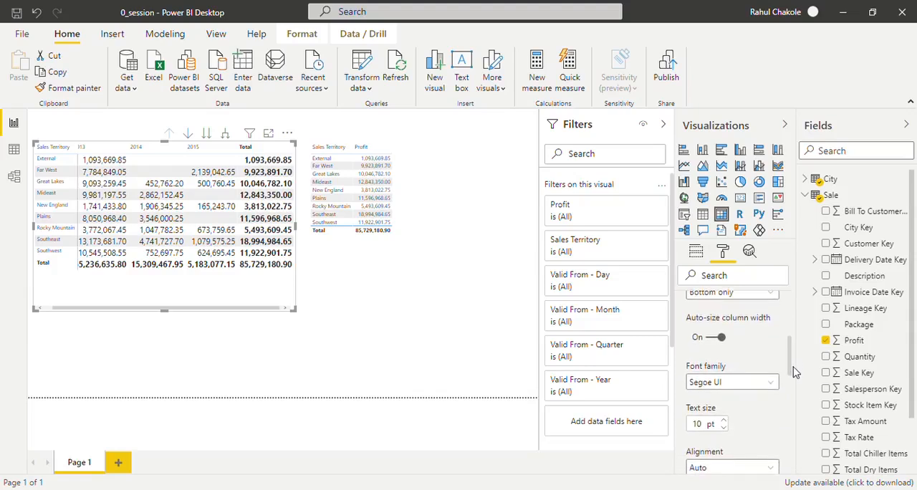
click(725, 421)
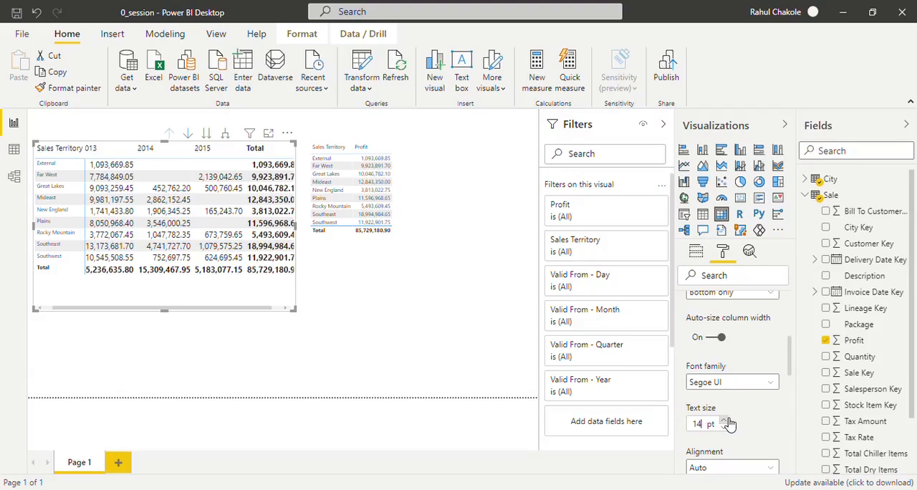
scroll(791, 348, up, 5)
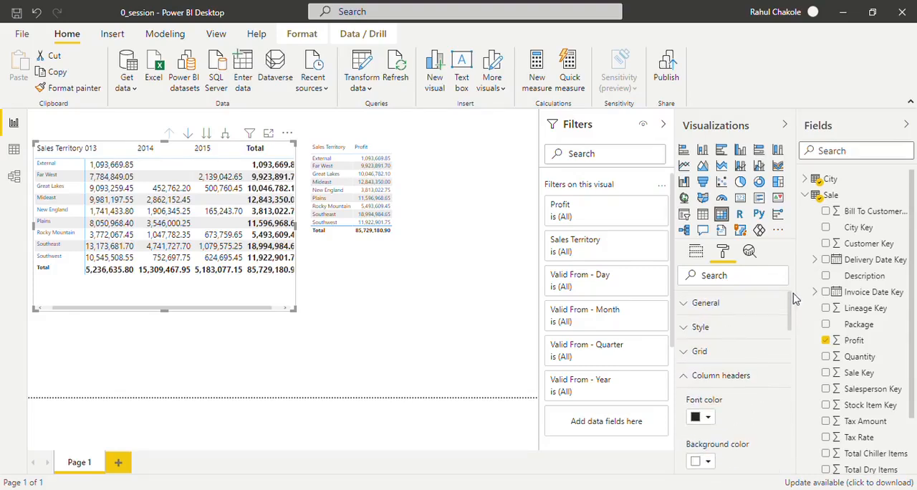
click(694, 377)
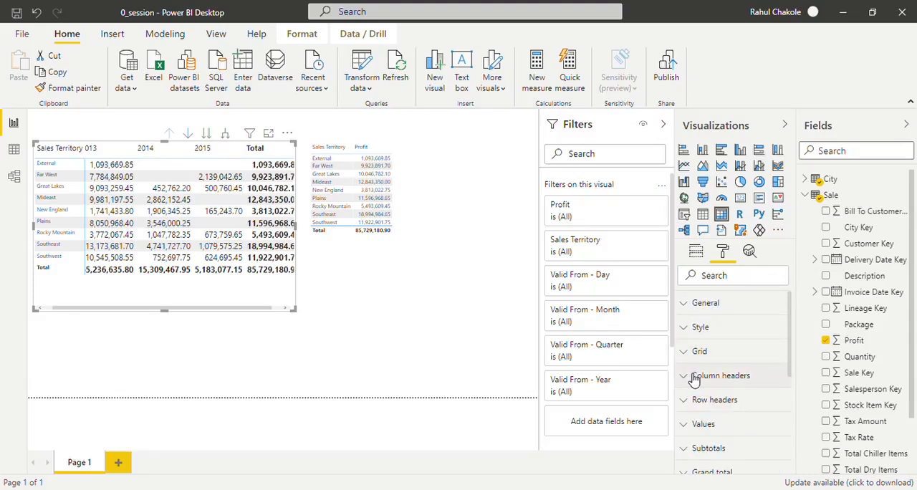
- Set the text size of the matrix's row headers to 13 pt and widen the matrix slightly
click(696, 399)
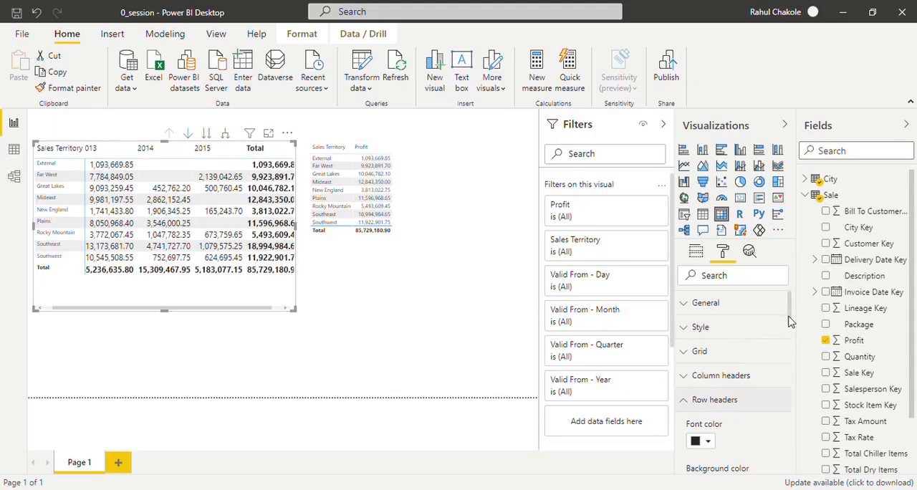
drag(789, 316, 796, 403)
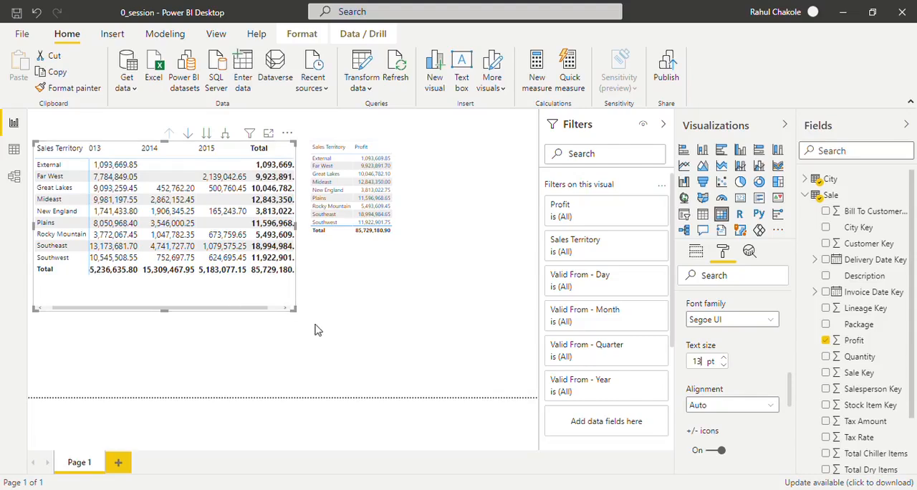
drag(300, 318, 308, 319)
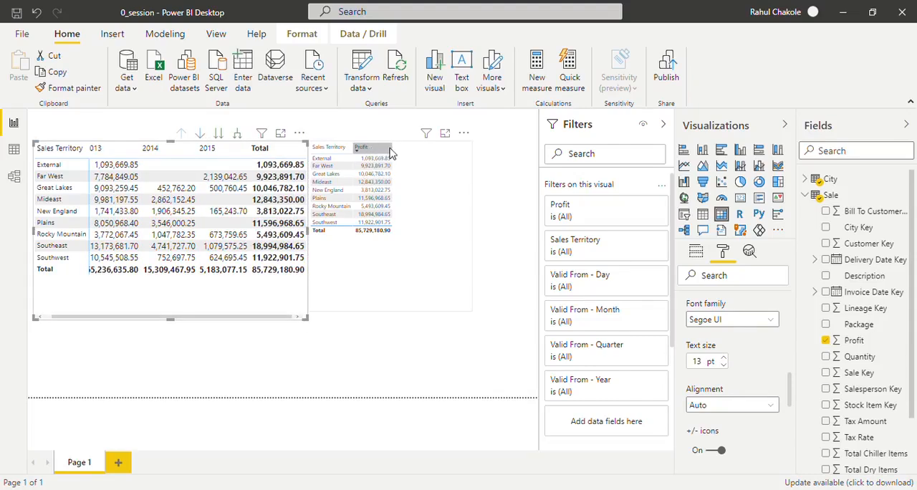
- Move the table visual to the right, leaving a gap between it and the matrix
click(442, 150)
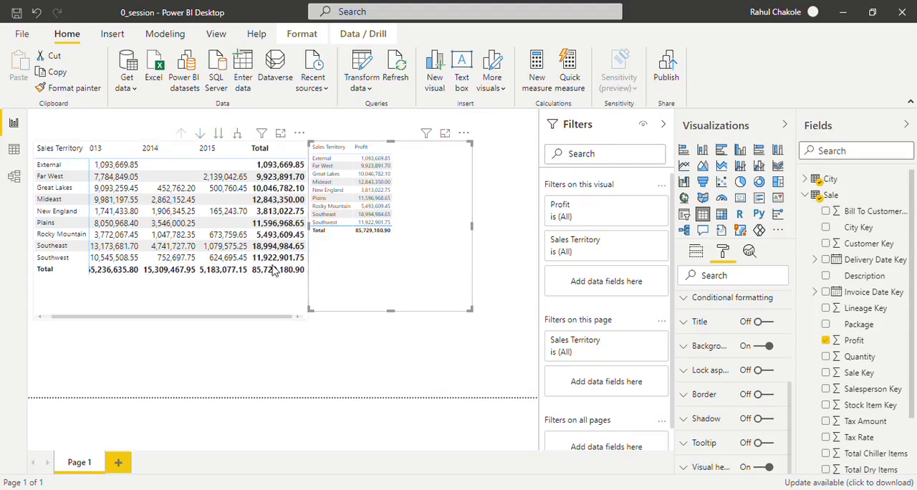
key(Right)
key(Right)
key(Right)
key(Right)
key(Right)
key(Right)
key(Right)
key(Right)
key(Right)
key(Right)
key(Right)
key(Right)
key(Right)
key(Right)
key(Right)
key(Right)
key(Right)
key(Right)
key(Right)
key(Right)
key(Right)
key(Right)
key(Right)
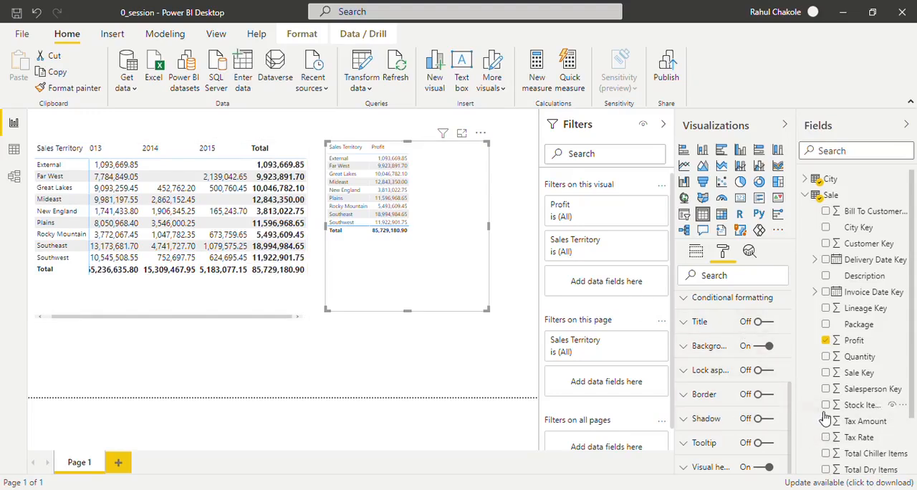
- Set the text size of the table visual's values to 16 pt
scroll(792, 358, up, 3)
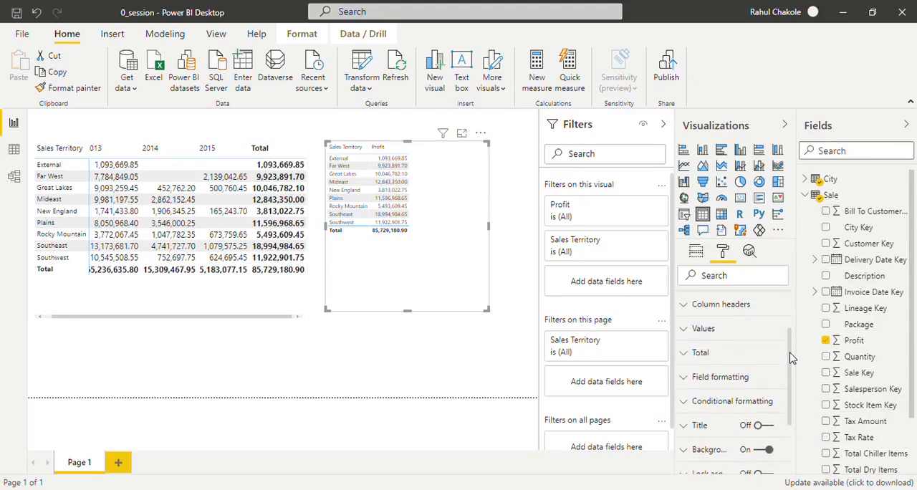
click(691, 331)
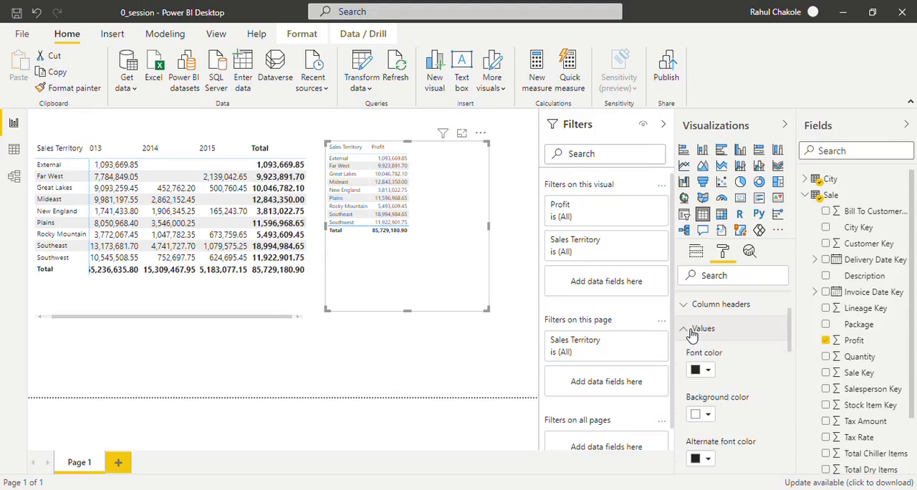
drag(790, 342, 784, 423)
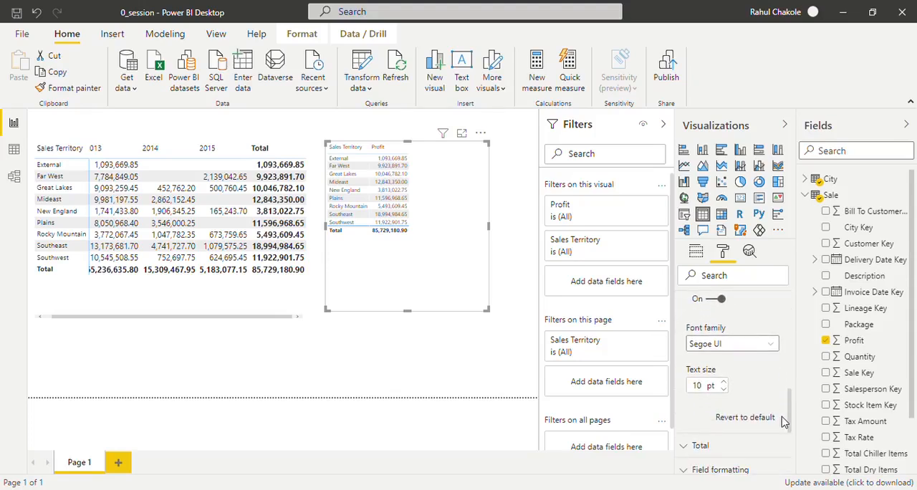
click(725, 383)
click(725, 383)
click(724, 383)
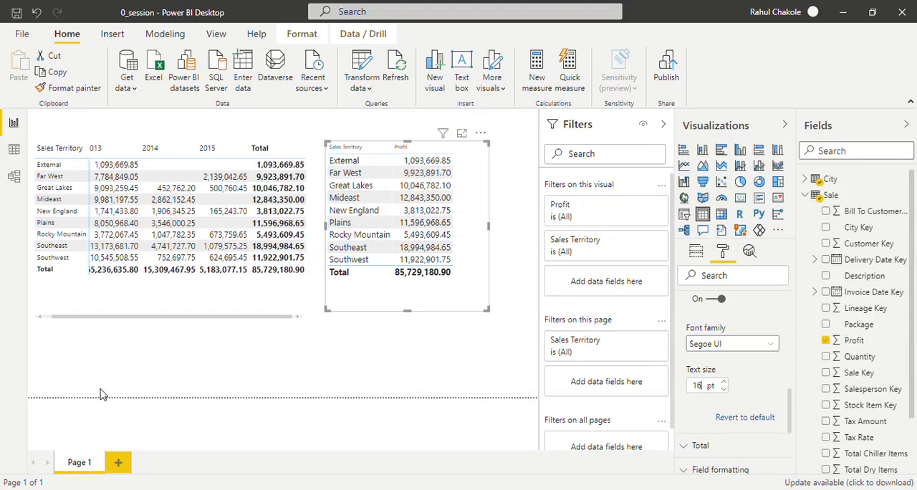
- Widen the matrix until all year columns and the Total column fit without horizontal scrolling
click(39, 318)
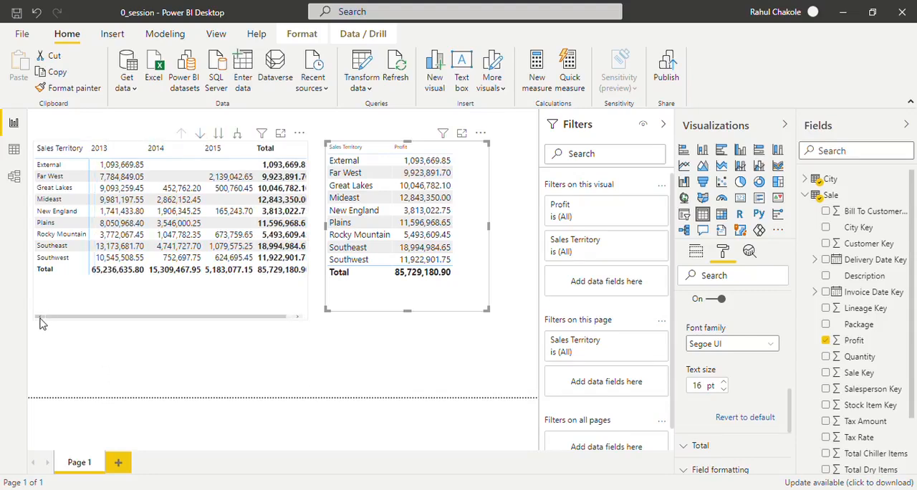
click(298, 305)
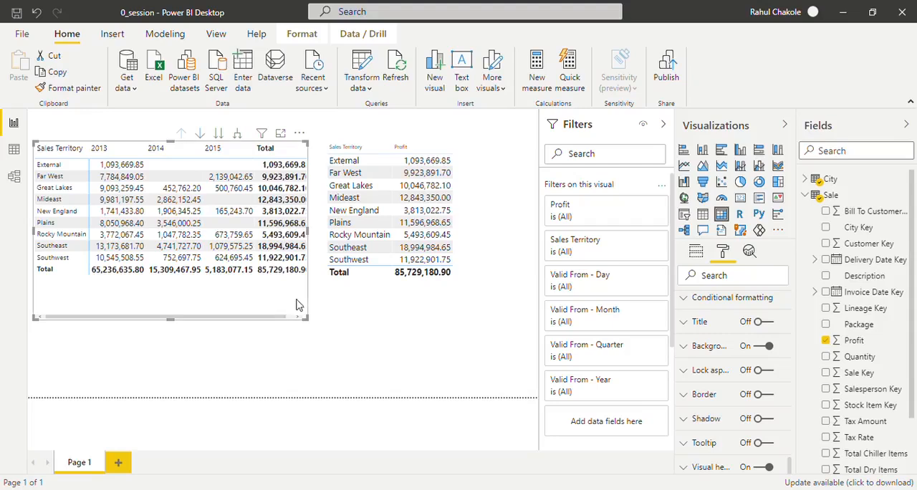
drag(311, 321, 320, 325)
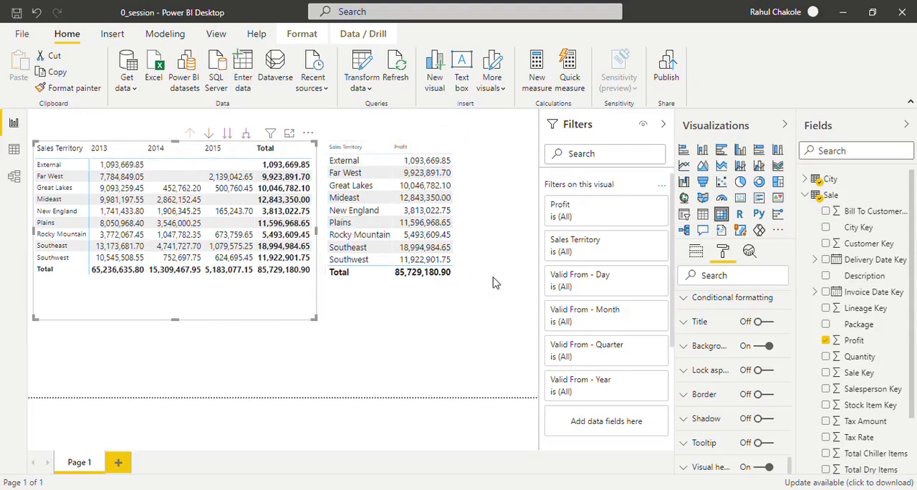
- Add Year from the City table's Valid From date hierarchy to the table visual and enlarge the visual
click(480, 296)
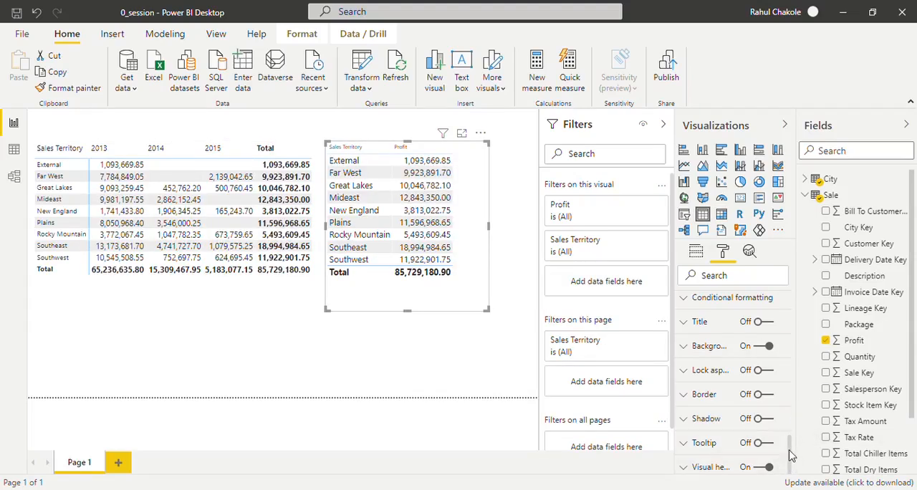
drag(789, 450, 791, 290)
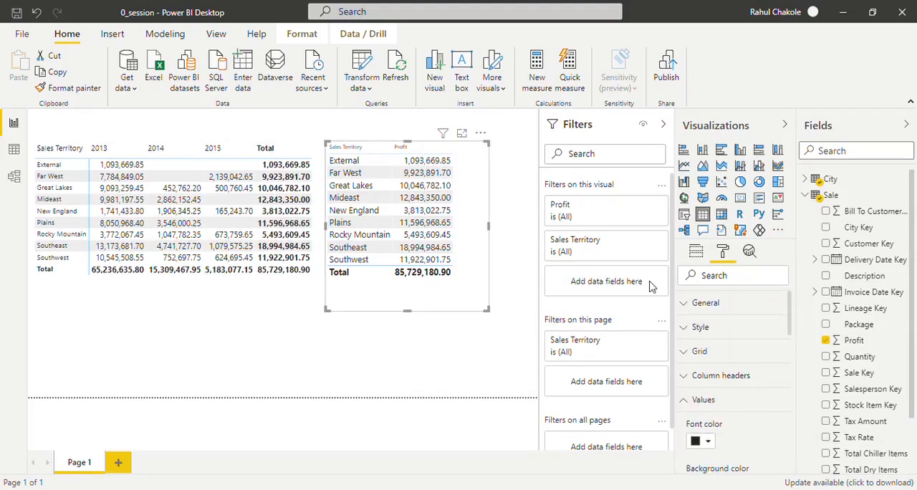
click(695, 252)
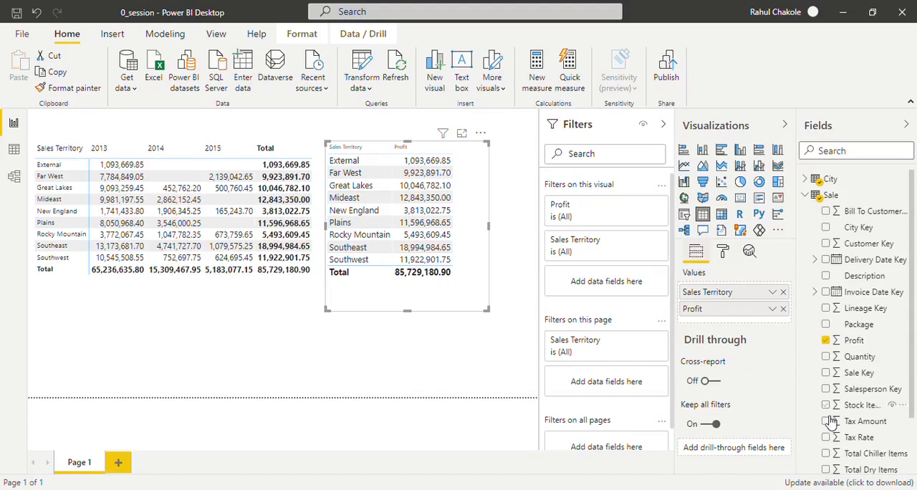
click(807, 196)
click(814, 181)
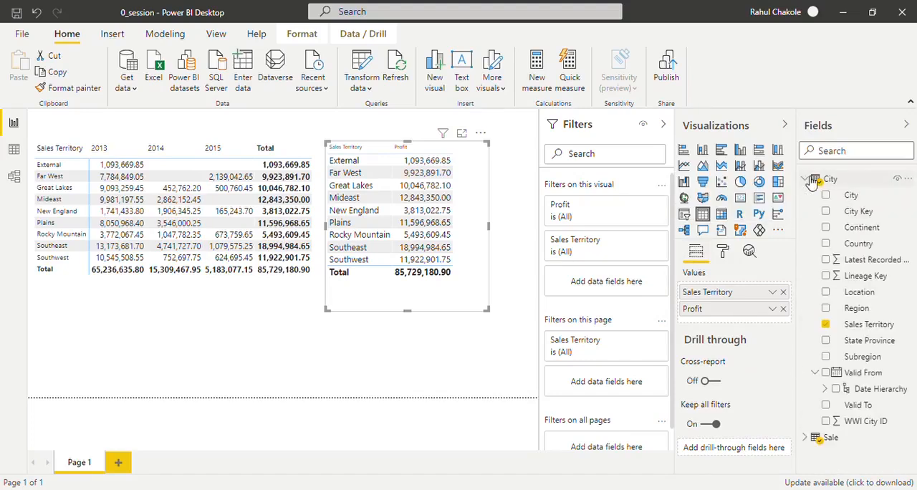
click(826, 391)
click(846, 405)
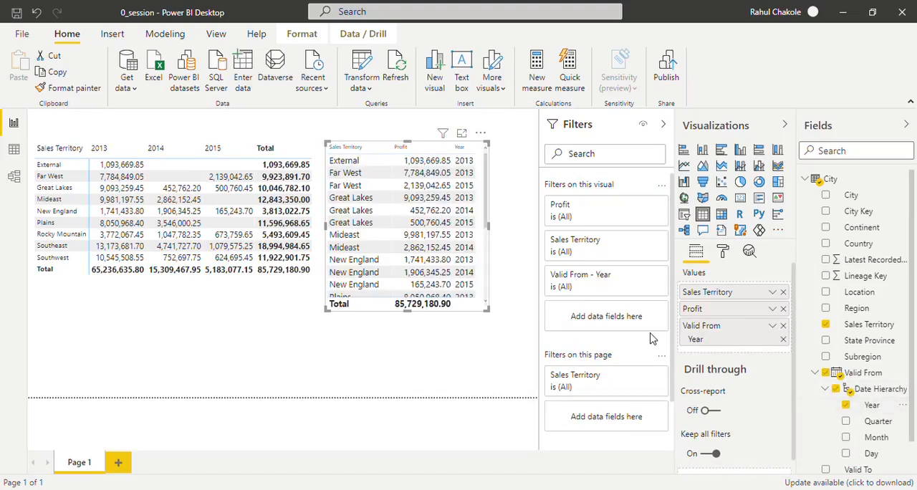
drag(491, 317, 531, 370)
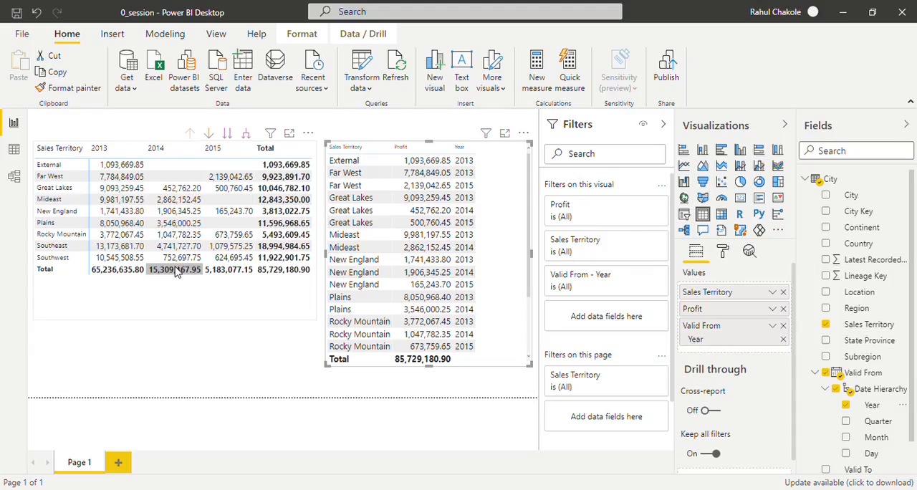
- Turn on drill down for the matrix and drill its columns from 2013 through Qtr 1 and January to day level
click(223, 319)
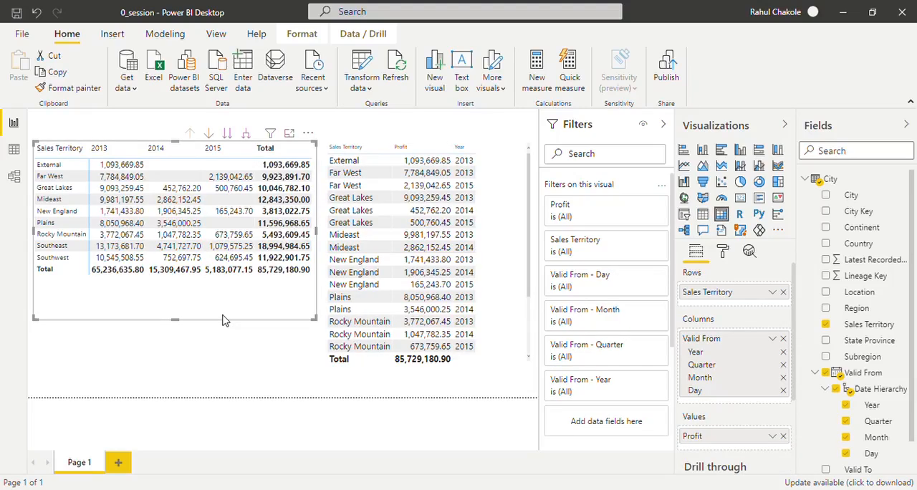
click(499, 171)
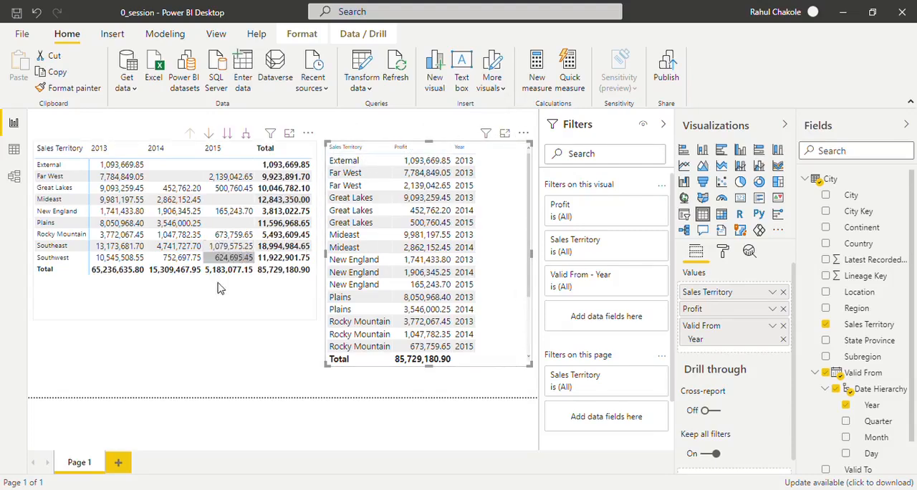
click(190, 308)
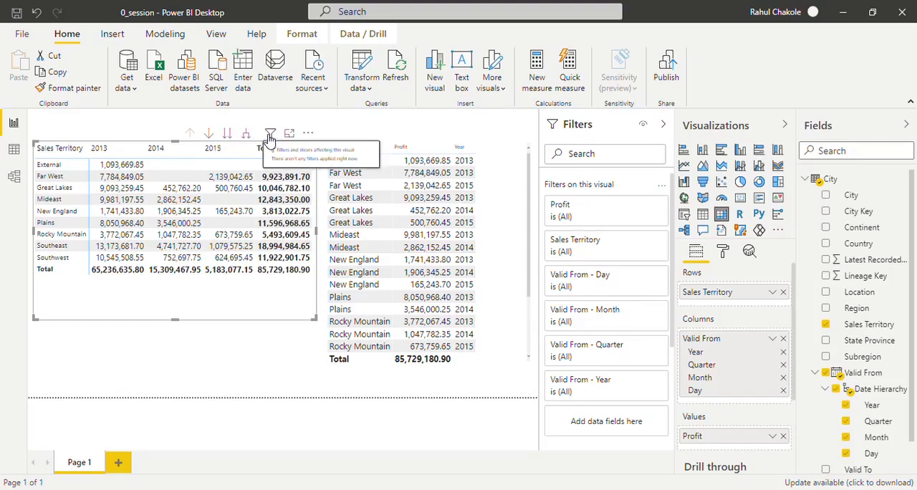
click(209, 134)
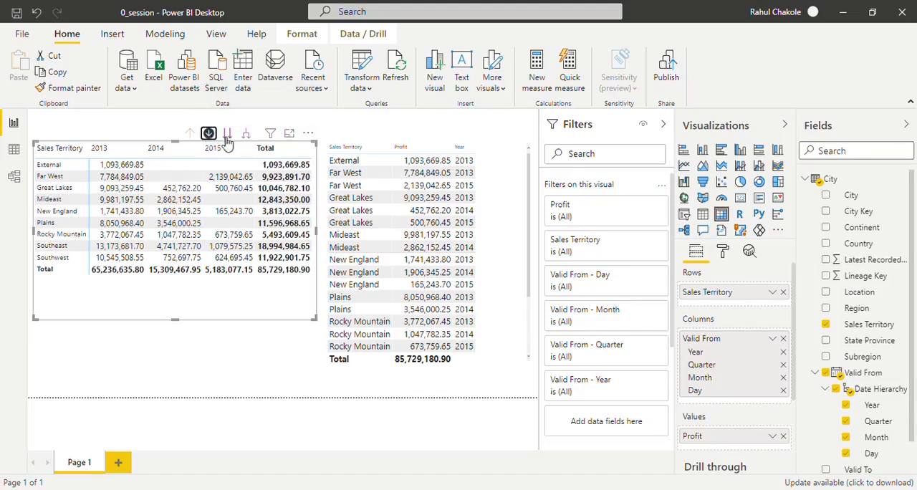
click(111, 150)
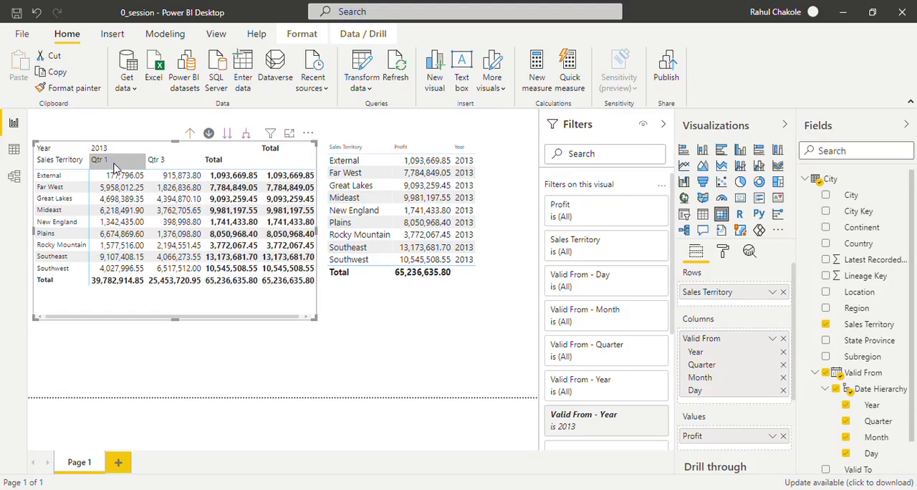
click(113, 165)
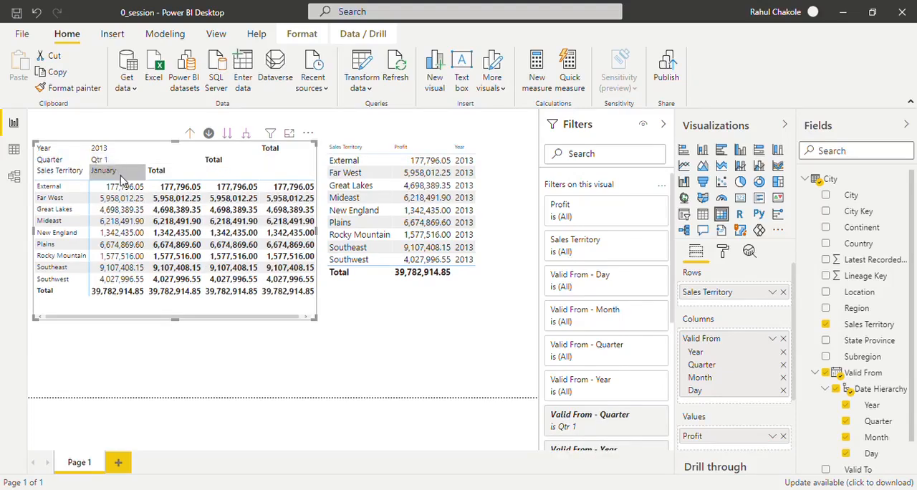
click(120, 176)
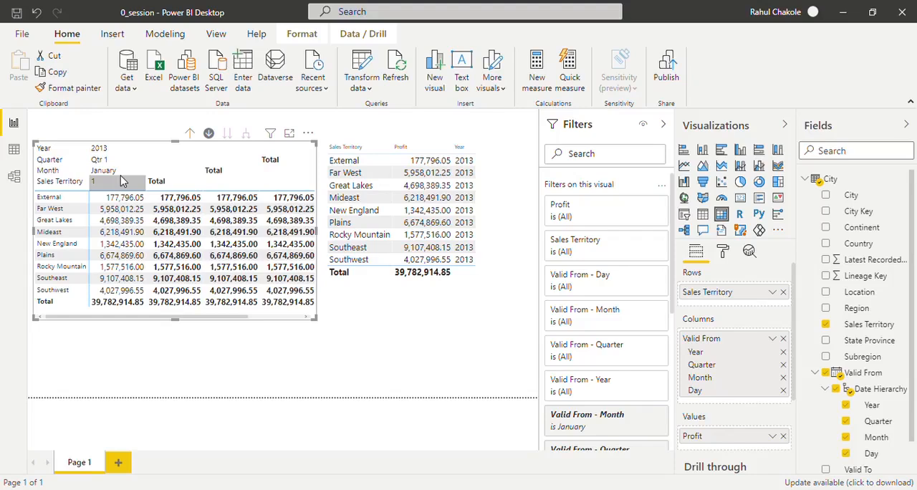
- Drill the matrix's columns back up to the year level
click(192, 136)
click(192, 137)
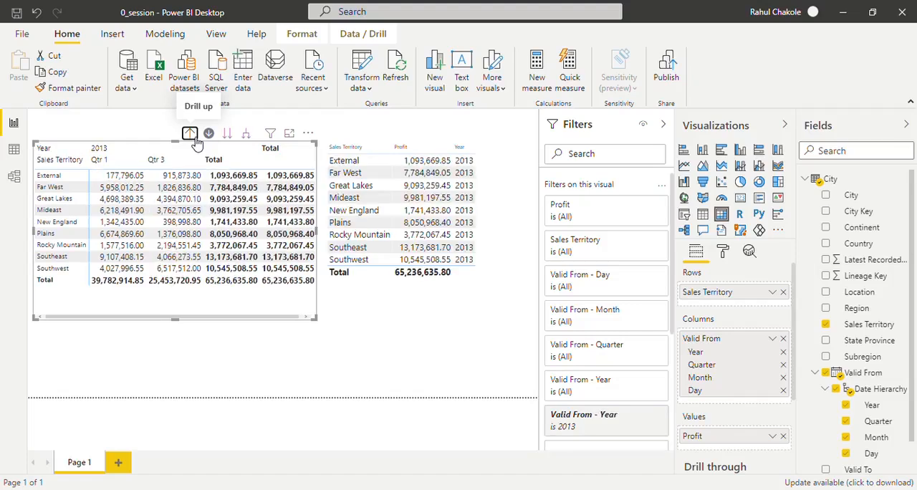
click(193, 136)
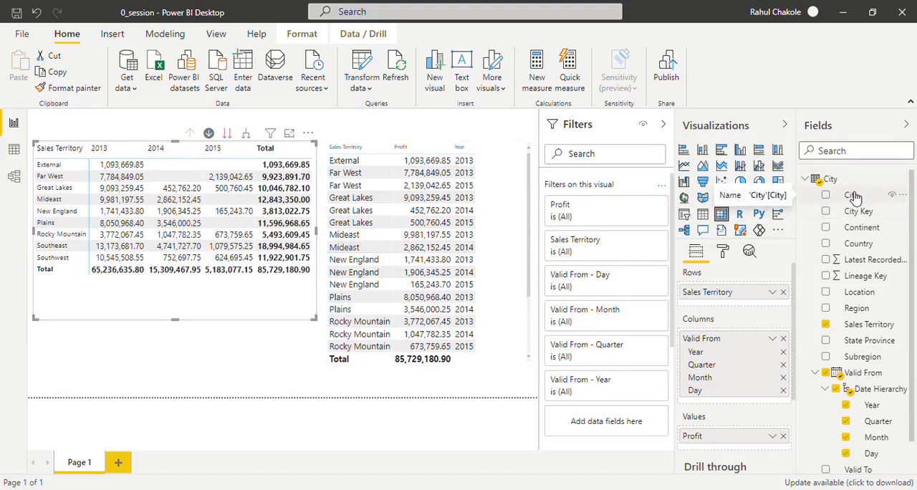
- Add City to the matrix's rows beneath Sales Territory and widen the matrix to fit its columns
drag(854, 195, 722, 306)
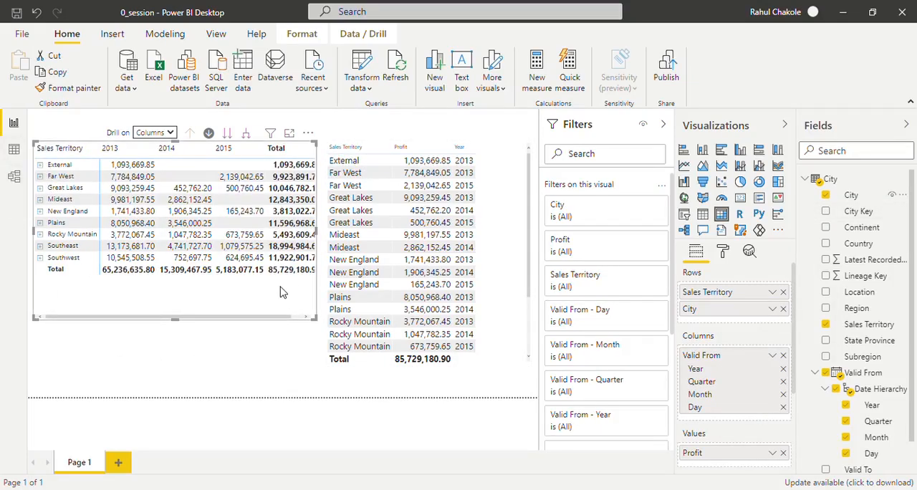
drag(319, 326, 323, 324)
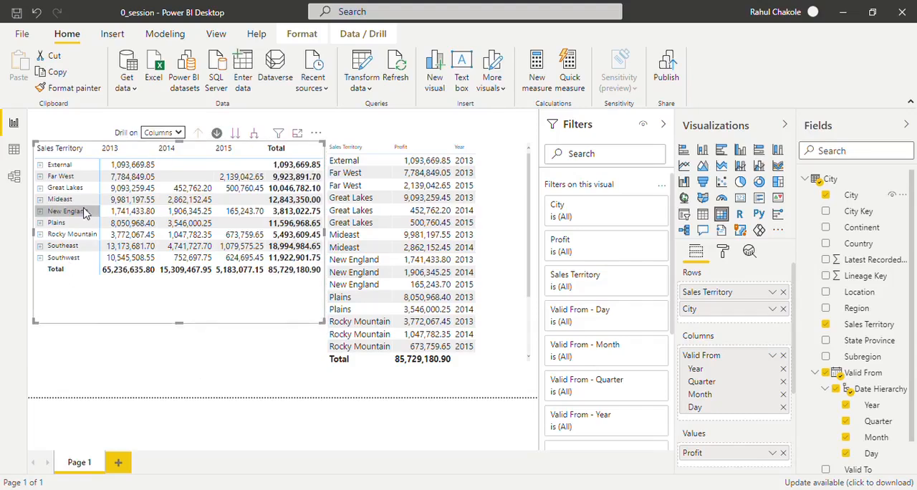
- Expand Far West in the matrix to its cities and collapse it again
click(41, 176)
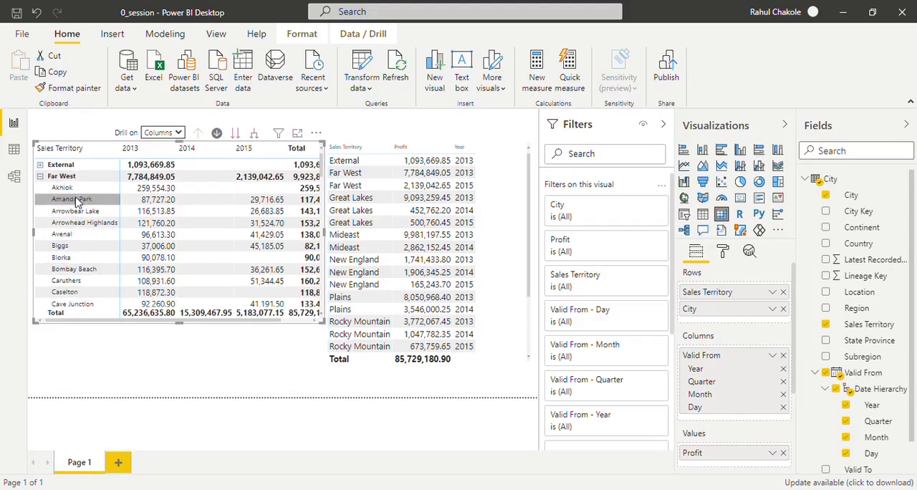
click(42, 177)
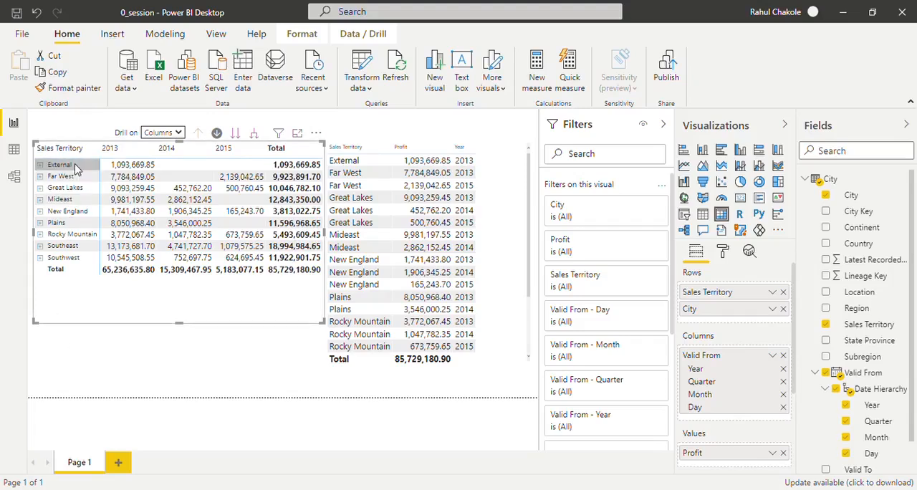
- Set the matrix to drill on rows, turn off drill down, switch all rows to City level, and drill back up to Sales Territory
click(164, 133)
click(168, 148)
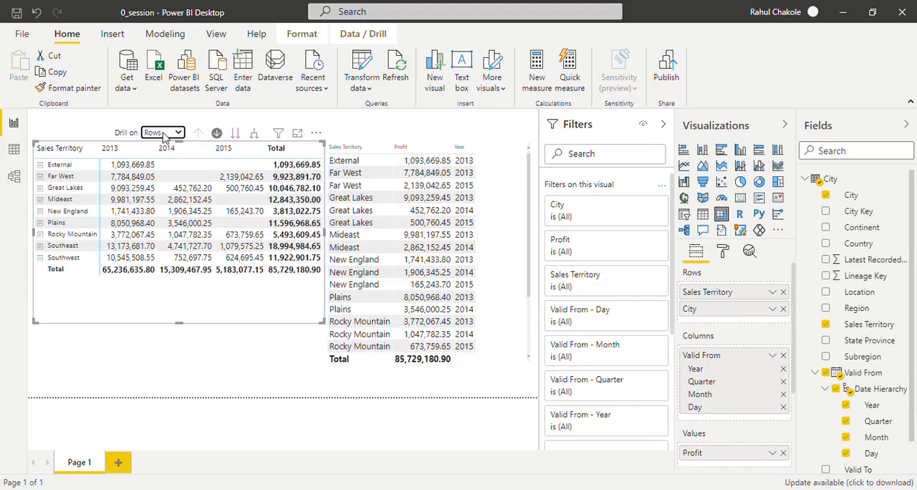
click(217, 134)
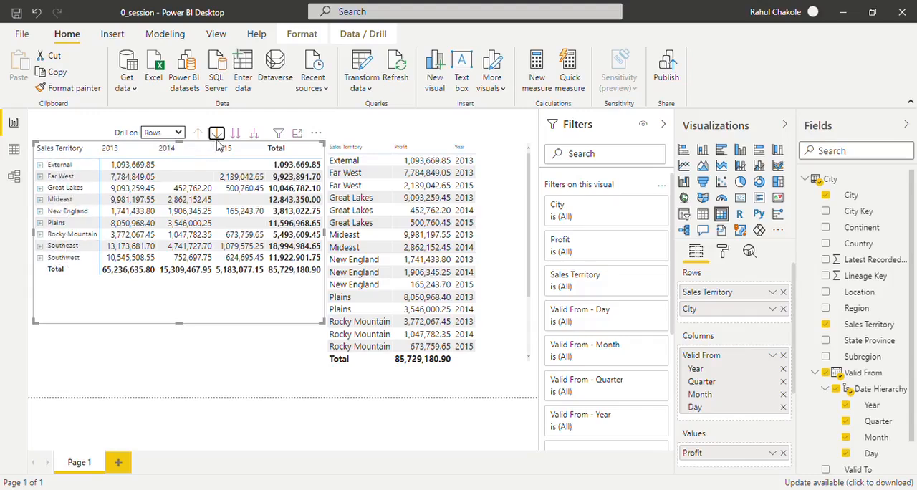
click(241, 136)
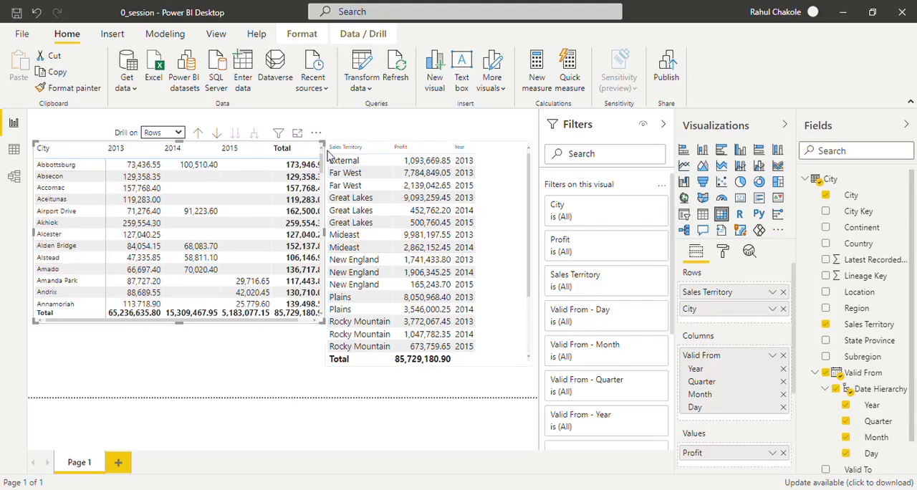
drag(323, 165, 323, 147)
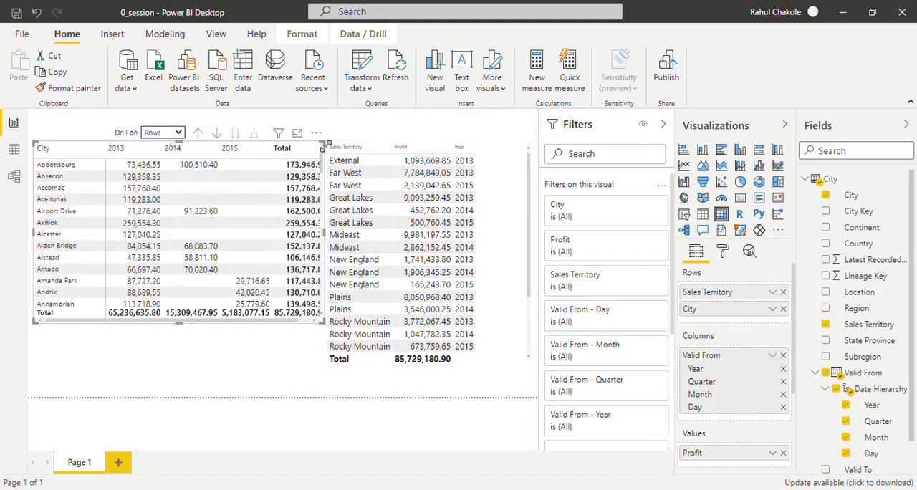
click(201, 136)
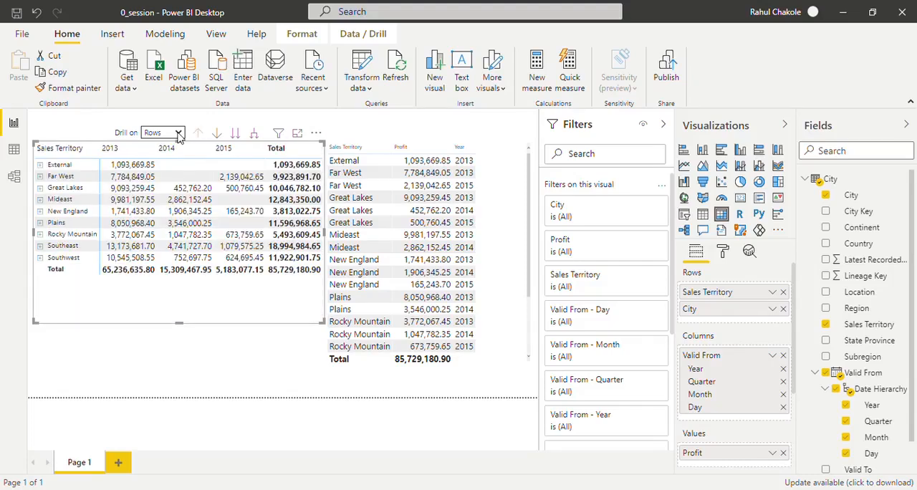
- Set the matrix to drill on columns, turn on drill down, and go to the next hierarchy level through quarter and month to day
click(179, 133)
click(171, 162)
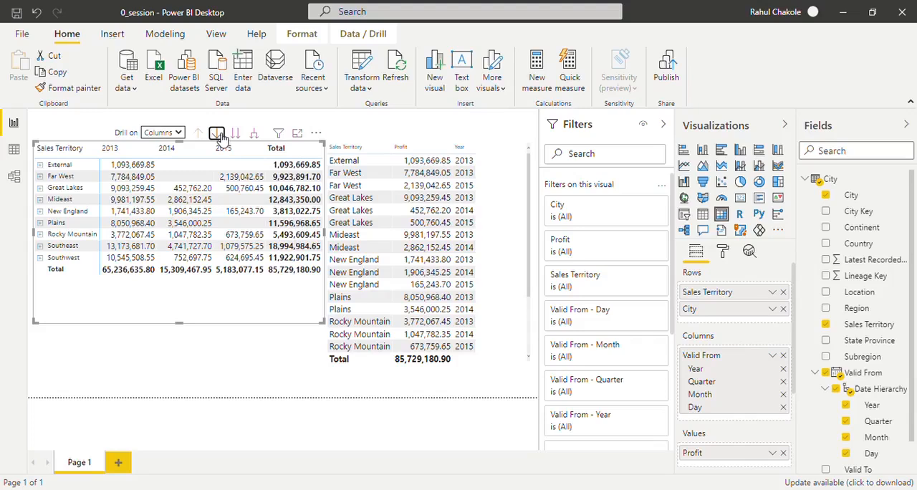
click(217, 134)
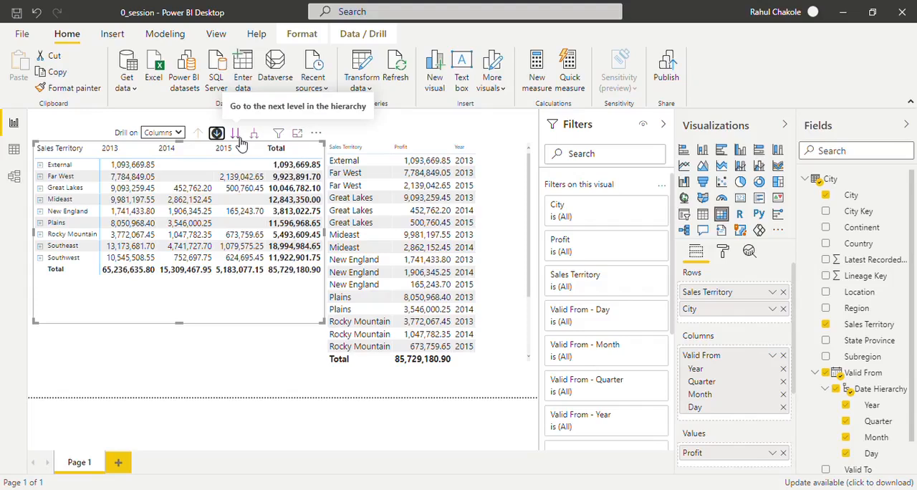
click(241, 140)
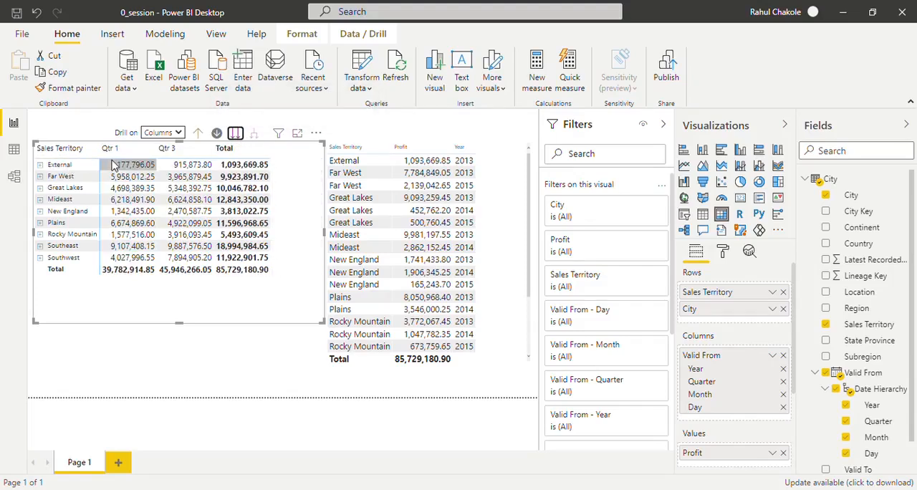
click(240, 136)
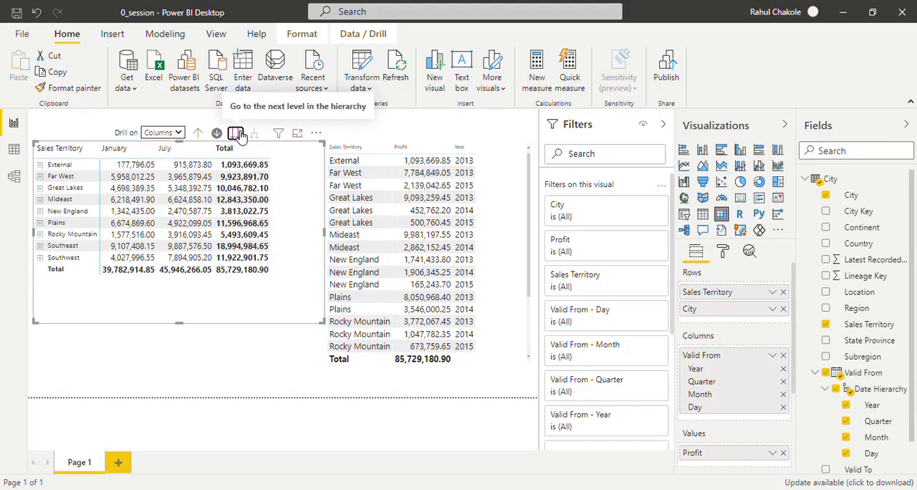
click(240, 136)
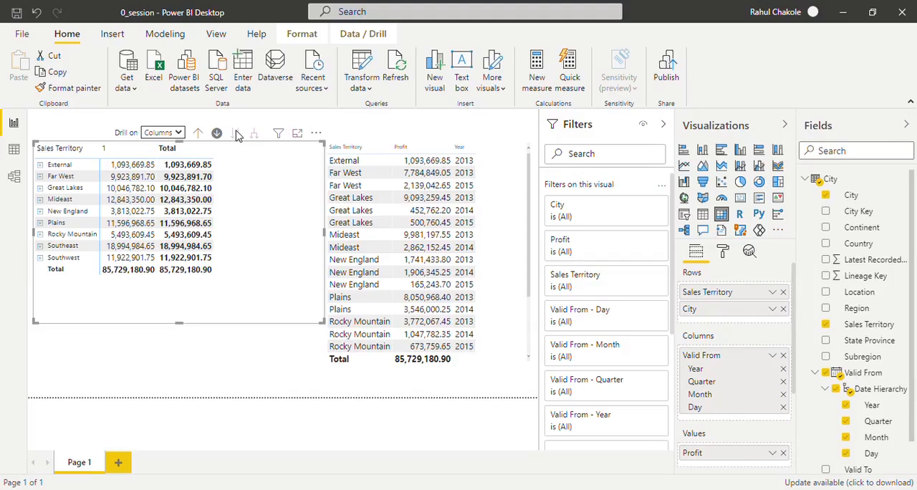
- Drill the matrix's columns up from day level to year level
click(199, 137)
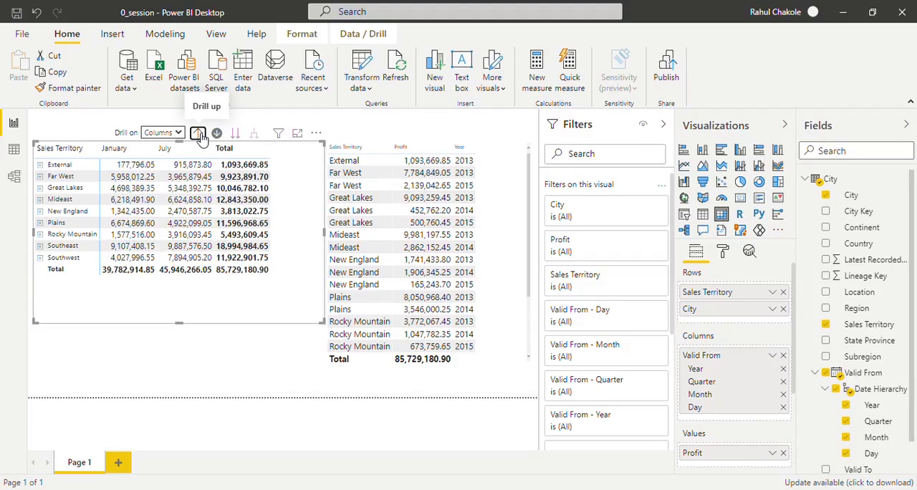
click(198, 135)
click(199, 136)
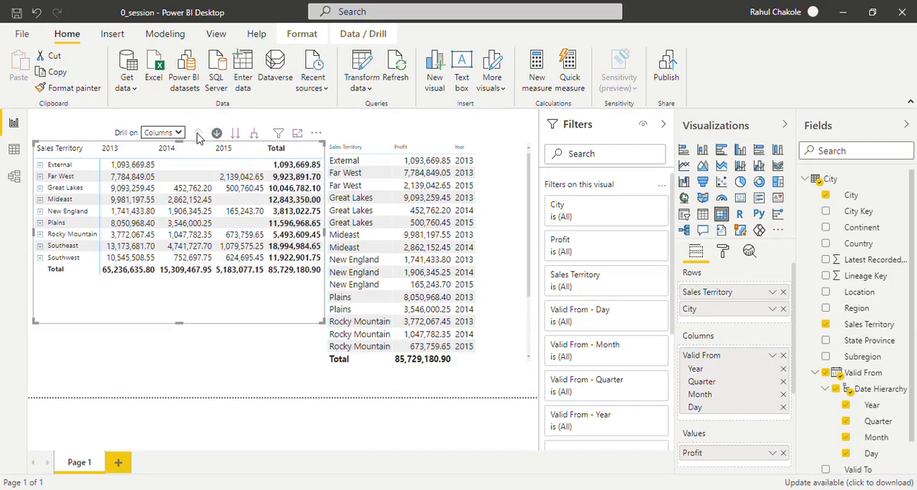
- Expand all matrix columns level by level to show year, quarter, month and day together
click(256, 135)
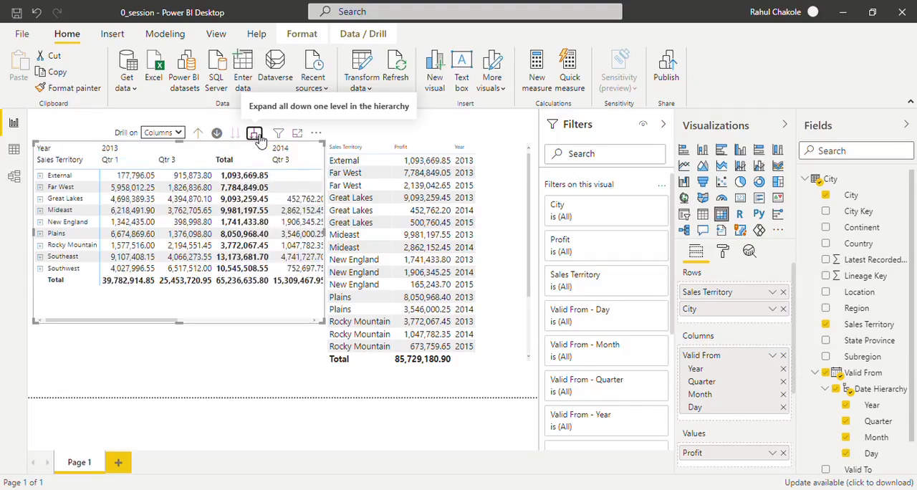
click(260, 138)
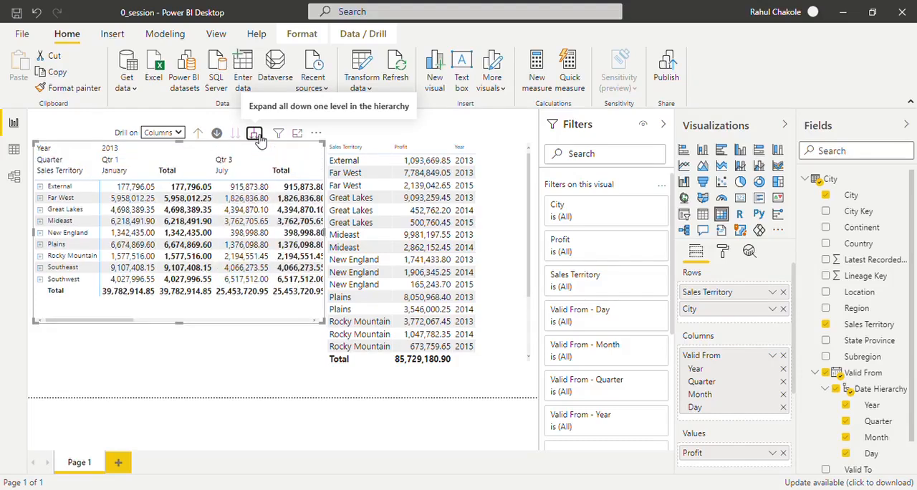
click(259, 139)
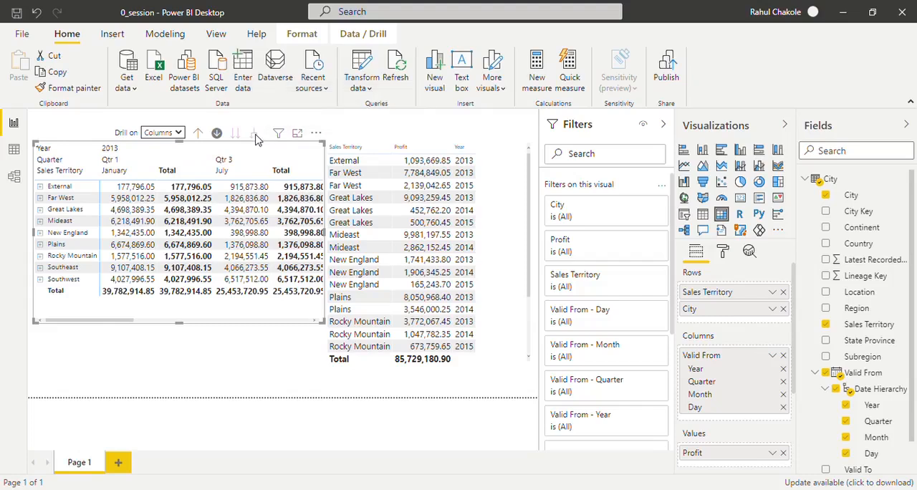
- Drill the fully expanded matrix columns back up to years only
click(200, 135)
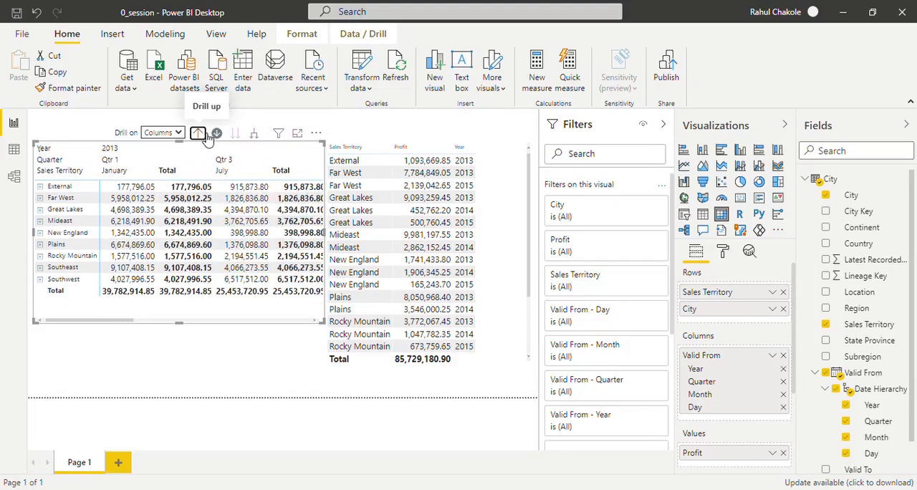
click(205, 136)
click(205, 135)
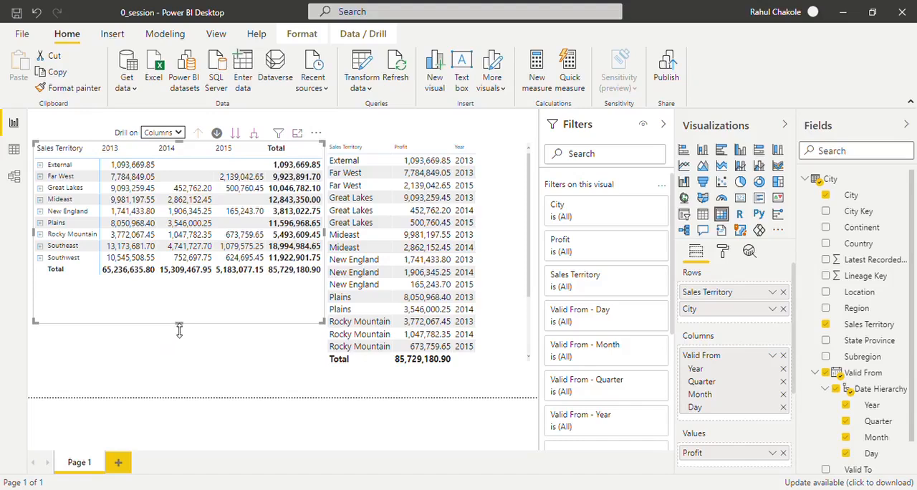
- Shorten the matrix to fit its rows and delete the table visual beside it
drag(180, 324, 176, 283)
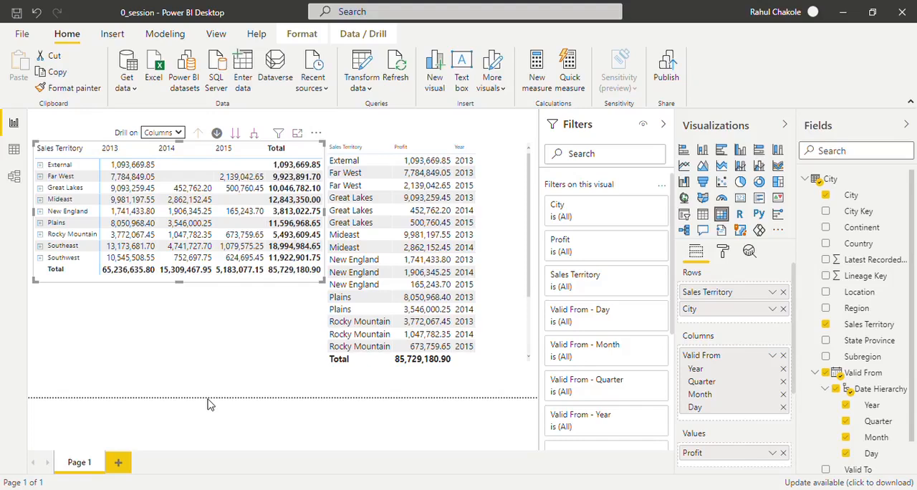
click(512, 196)
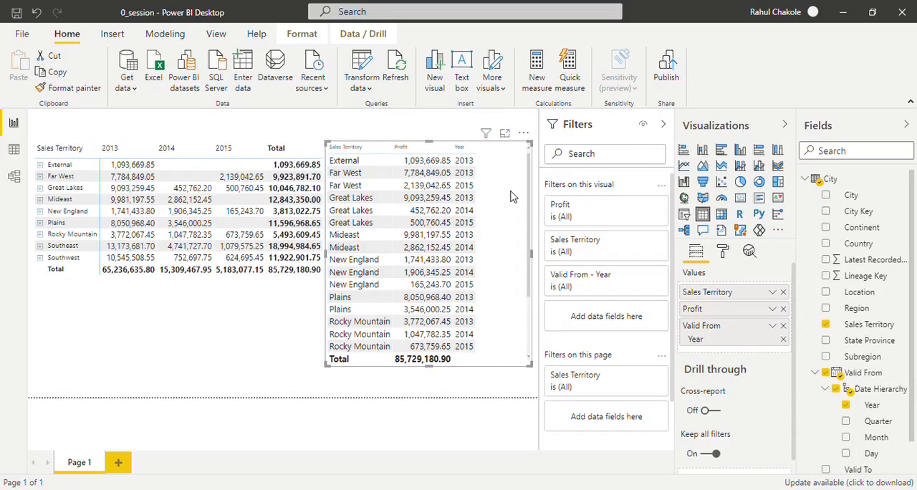
key(Delete)
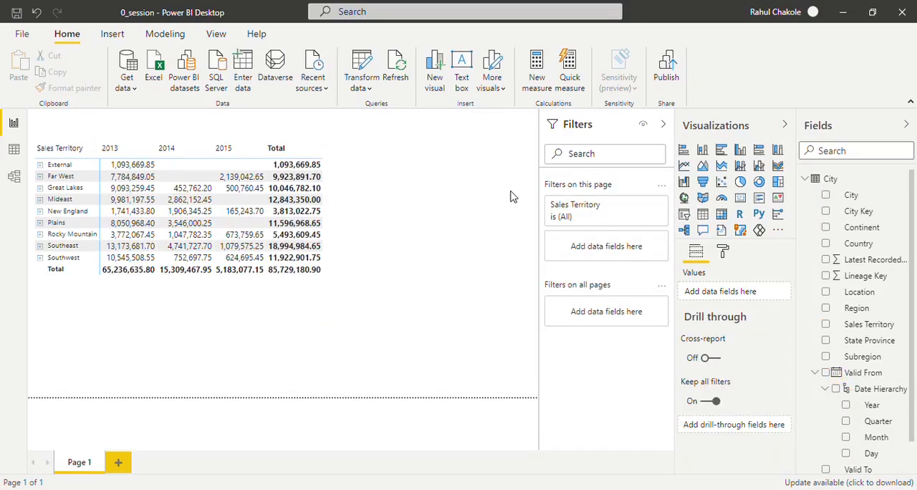
- Add a clustered column chart with Sales Territory and the Valid From date hierarchy on the axis and Profit from the Sale table as values
click(740, 150)
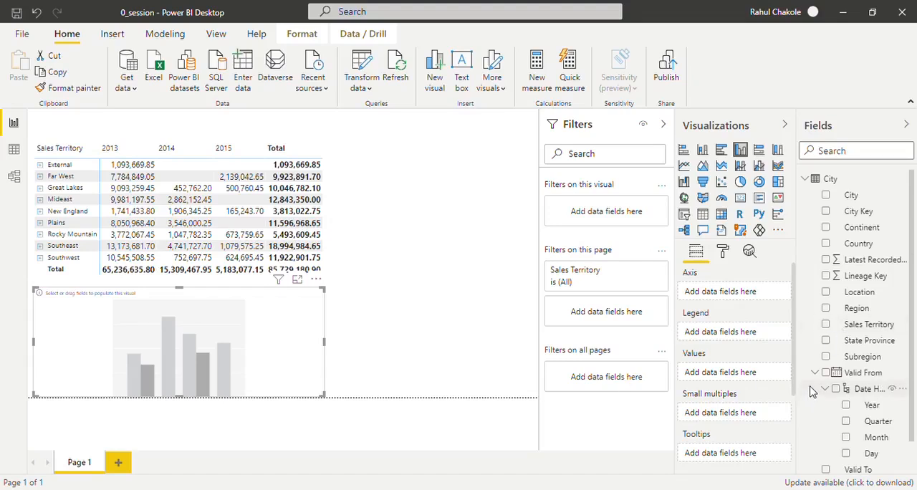
click(826, 325)
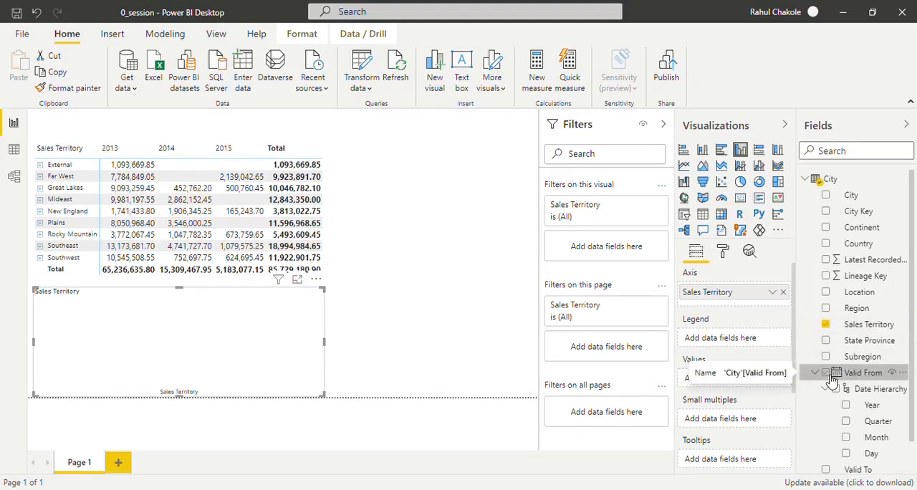
click(828, 376)
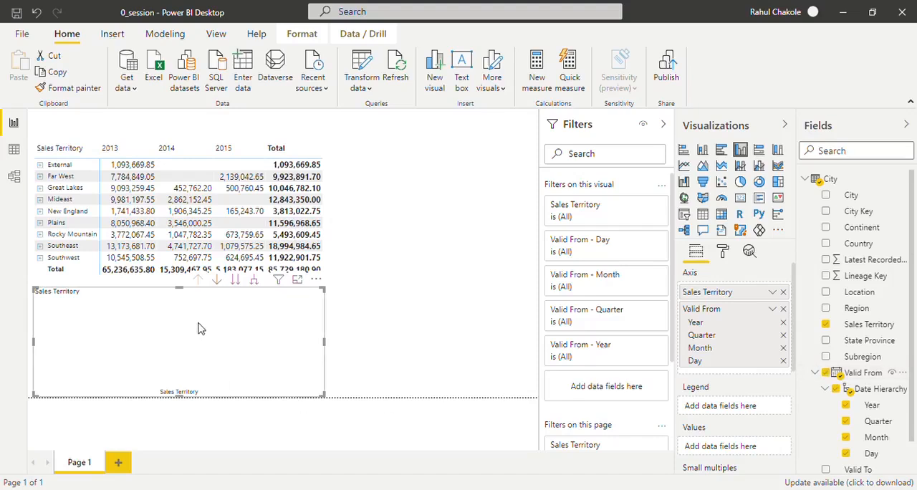
click(815, 181)
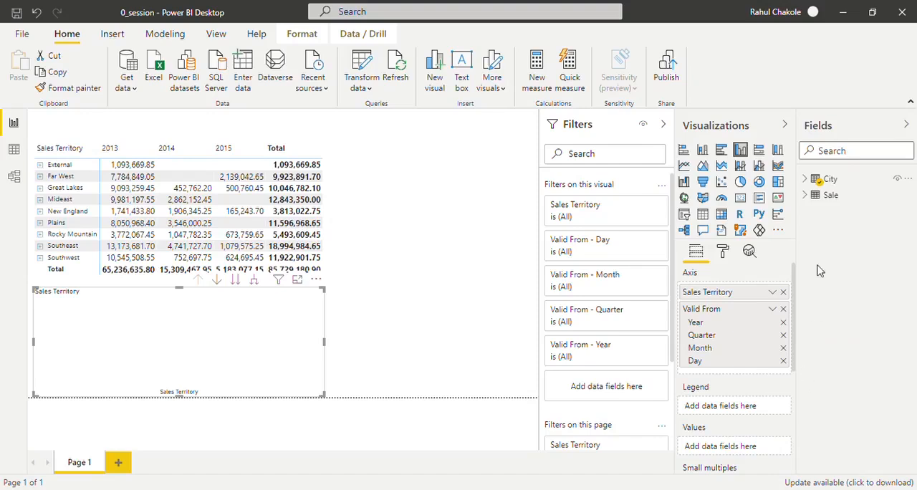
click(809, 196)
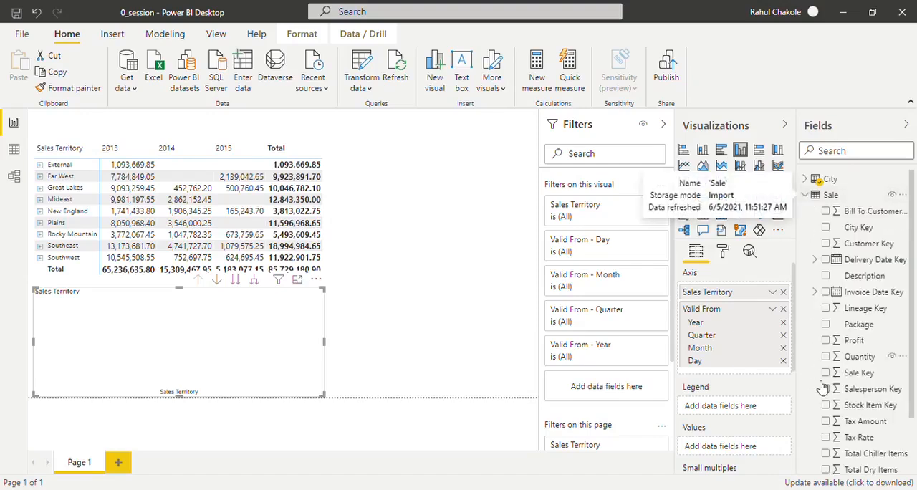
click(830, 345)
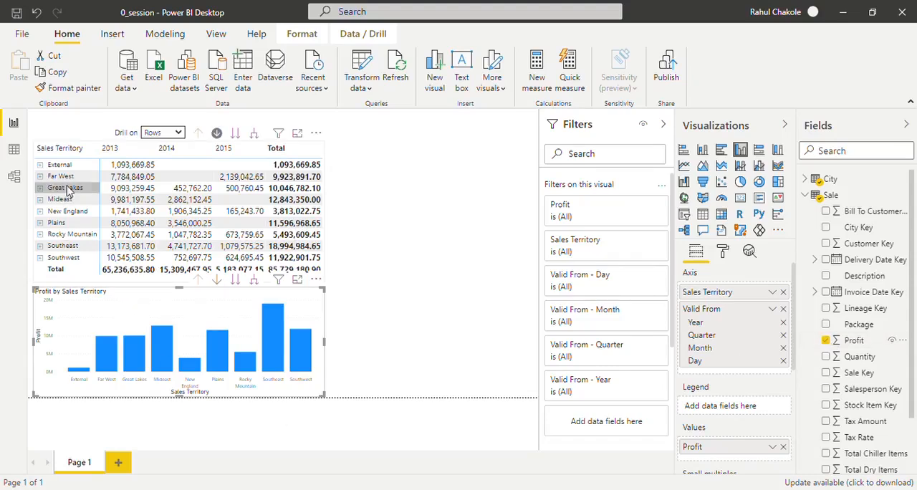
- Sort the matrix by its Total column in ascending order
click(316, 152)
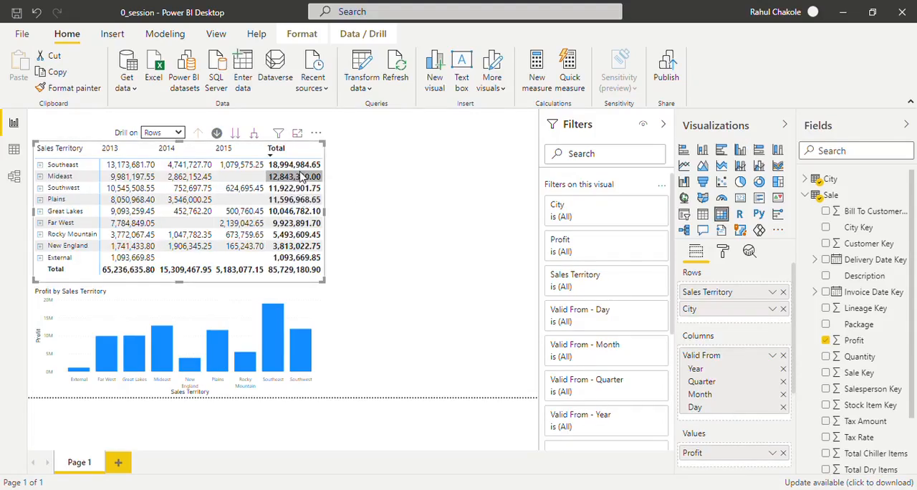
click(271, 159)
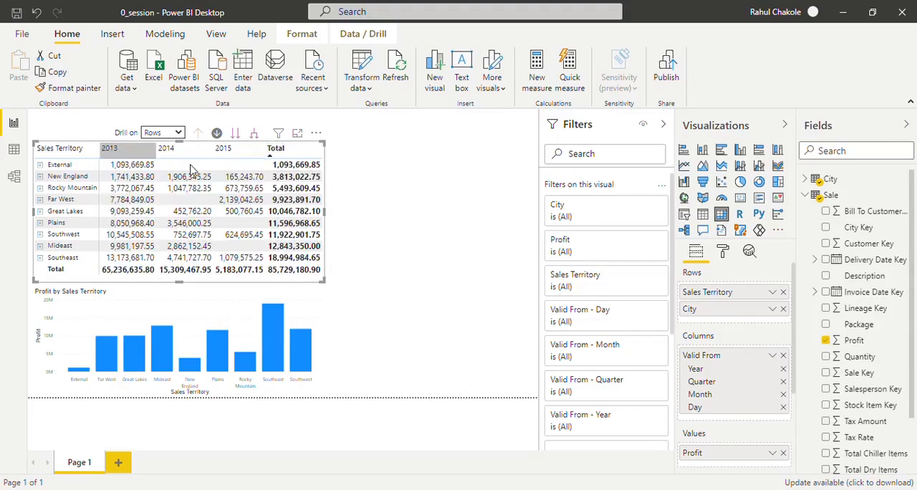
- Remove City from the matrix's rows and narrow the matrix
click(783, 309)
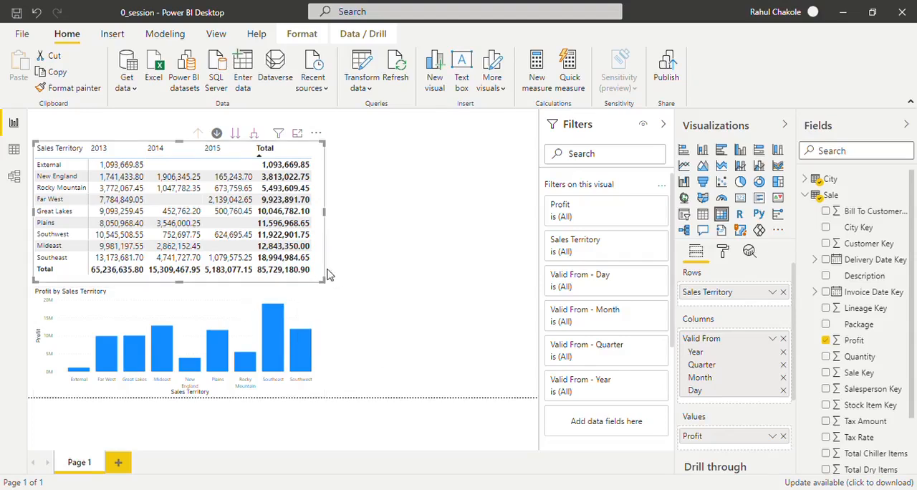
drag(321, 214, 283, 213)
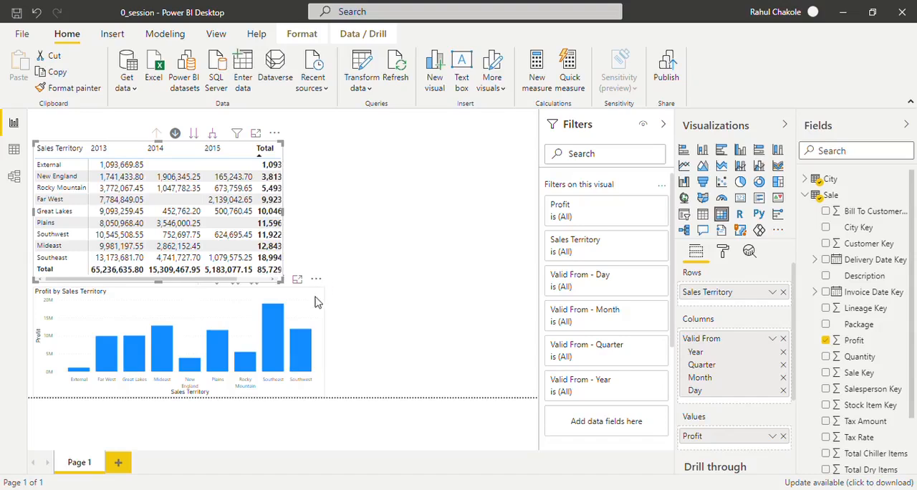
- Shrink the Profit by Sales Territory column chart and move it beside the matrix
click(317, 302)
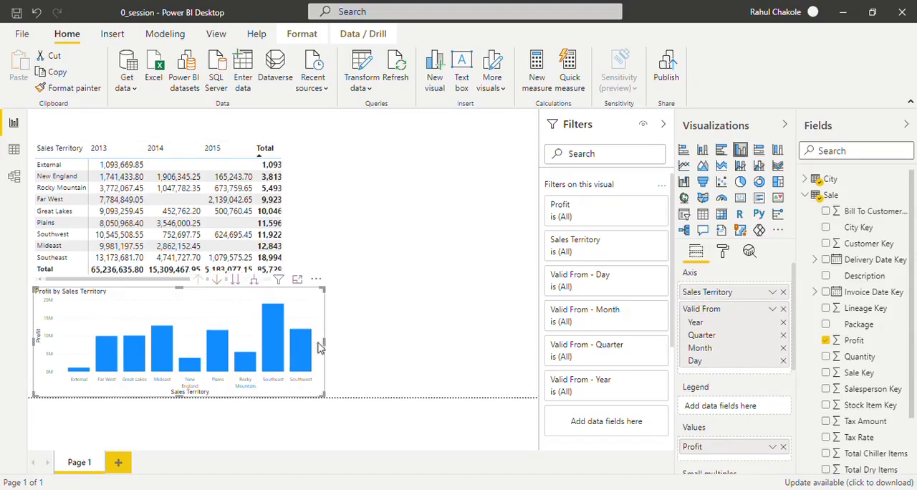
drag(326, 403, 245, 382)
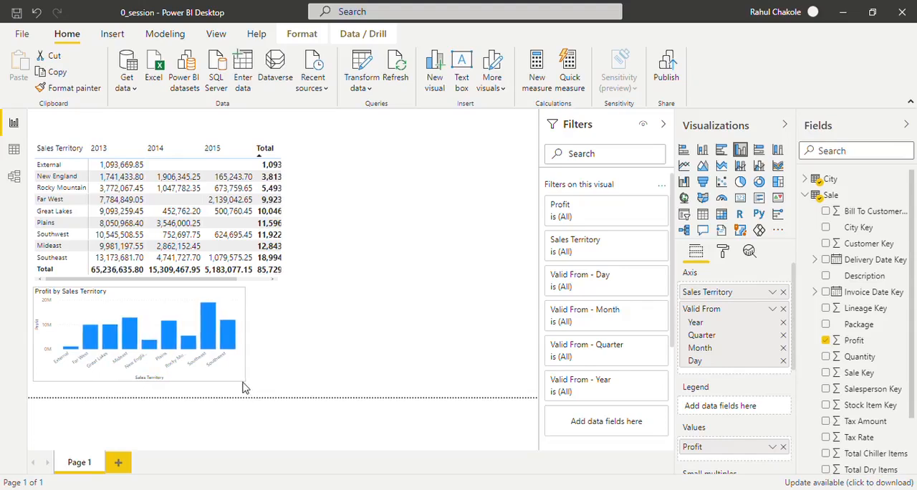
drag(129, 308, 398, 179)
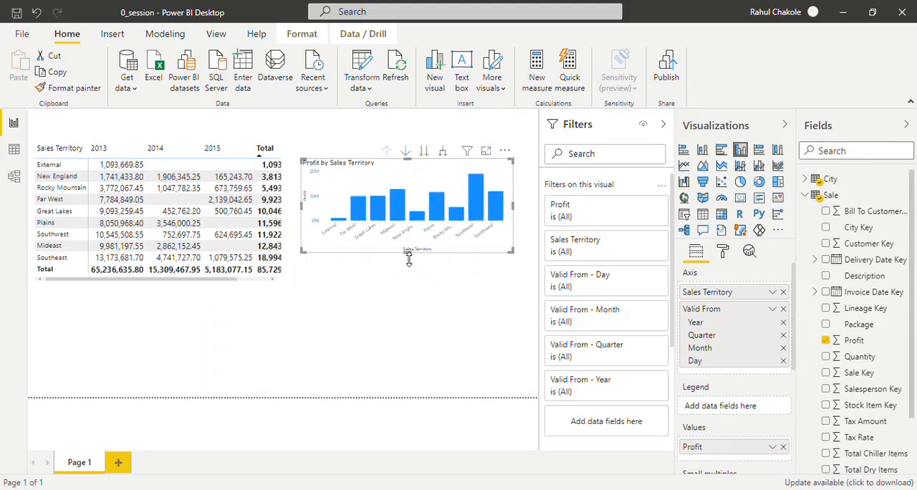
- Make the Profit by Sales Territory column chart taller and turn on its drill-down mode
drag(407, 253, 407, 283)
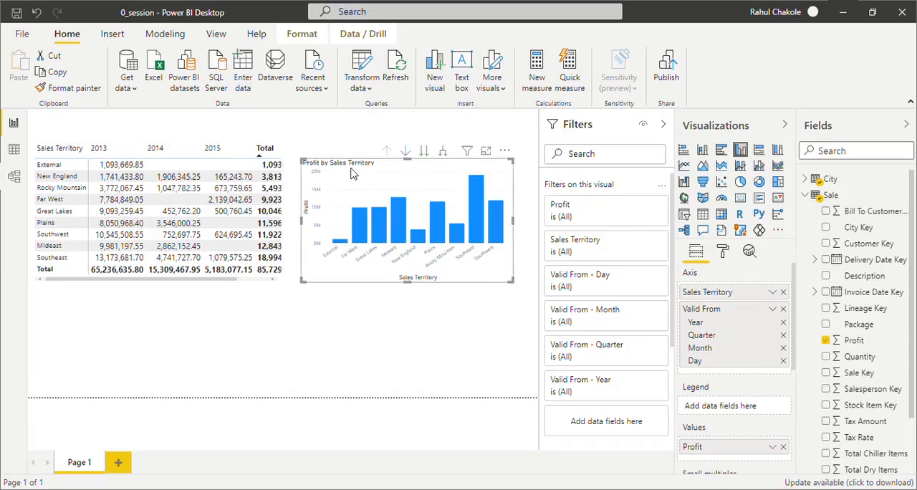
click(405, 151)
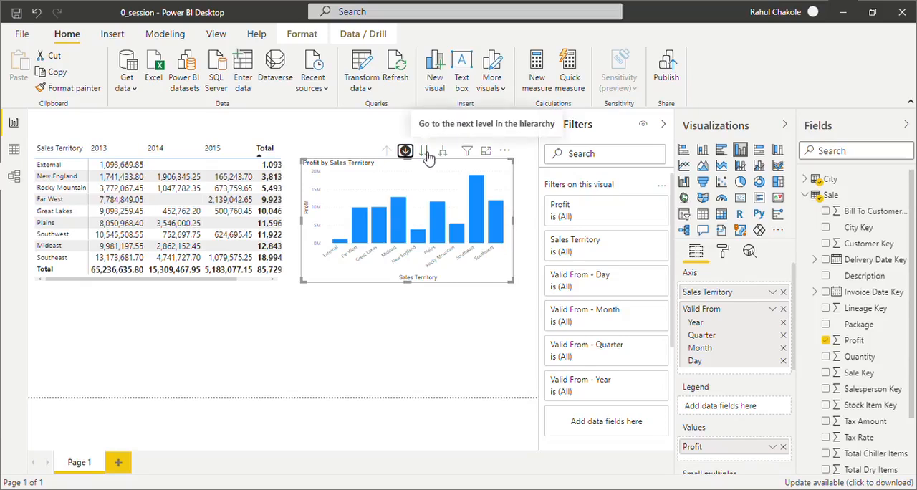
- Take the column chart down the axis hierarchy from Sales Territory through Year, Quarter and Month to Day
click(424, 152)
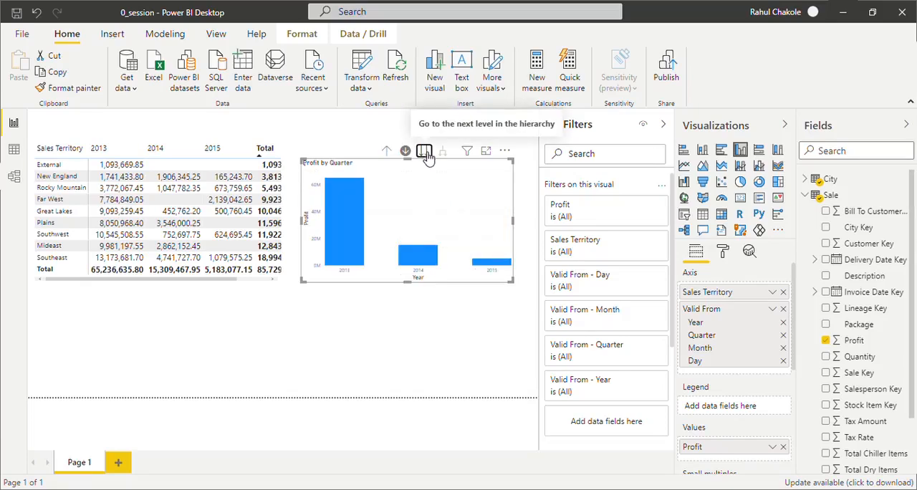
click(424, 152)
click(425, 152)
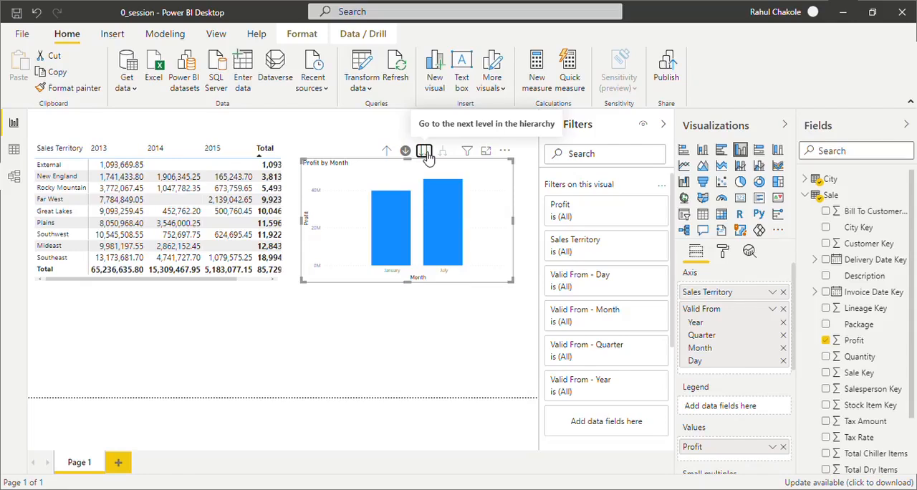
click(424, 152)
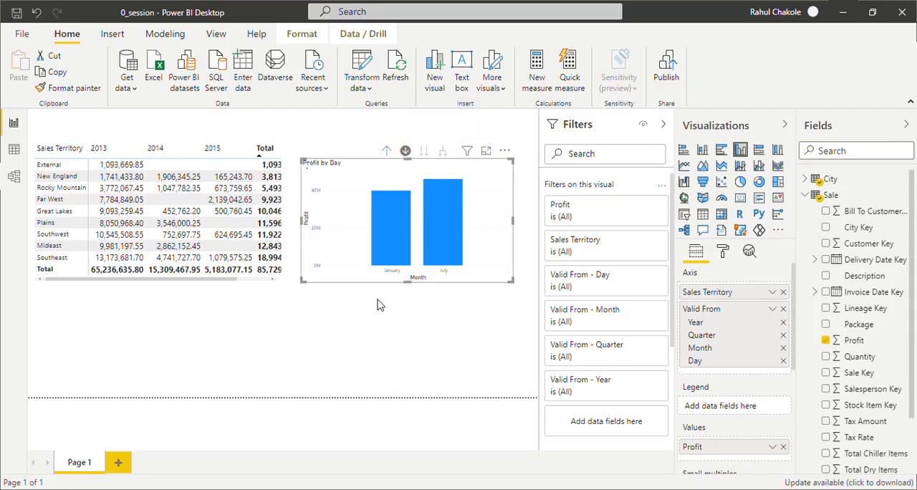
- Drill the column chart back up from Day to the Sales Territory level
click(391, 152)
click(390, 151)
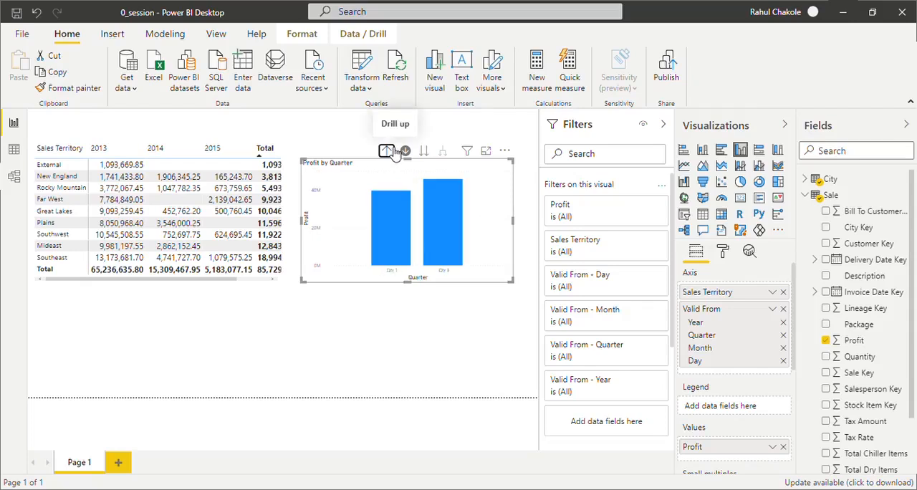
click(390, 152)
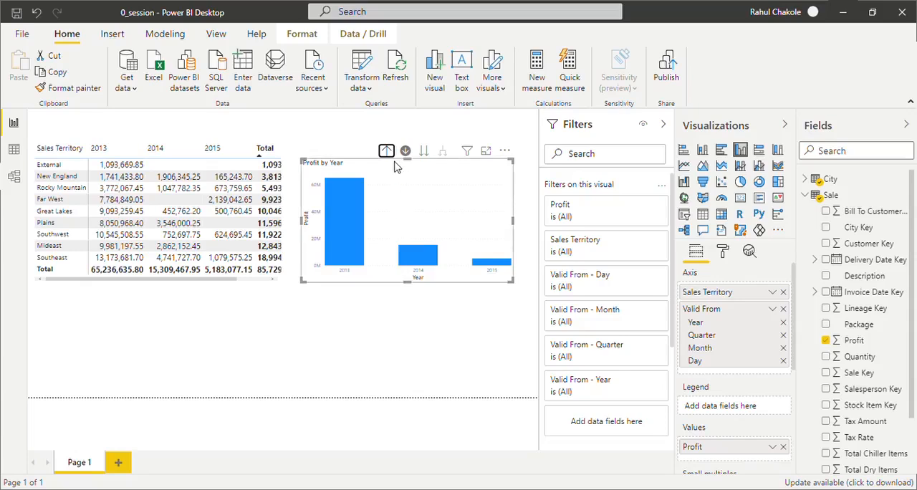
click(392, 154)
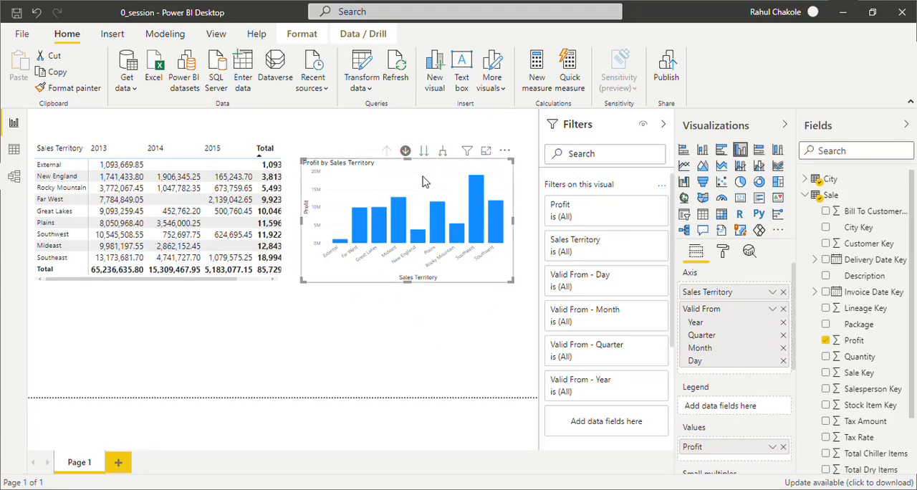
mouse_move(435, 214)
mouse_move(471, 204)
mouse_move(480, 185)
mouse_move(462, 233)
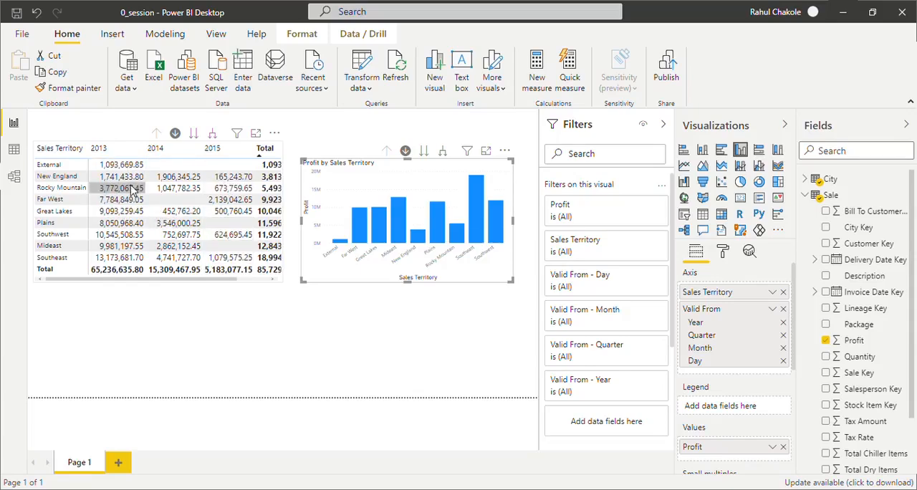
- Export the data of the matrix showing profit by Sales Territory and year
click(275, 135)
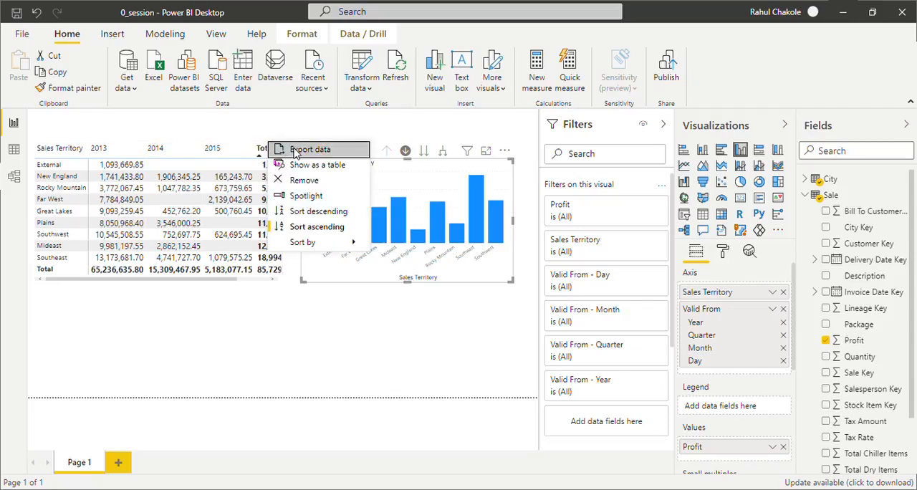
click(296, 149)
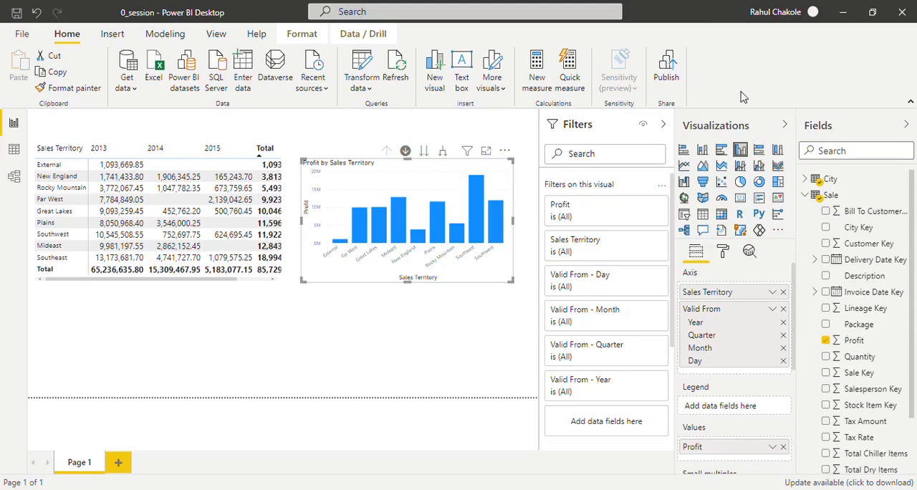
mouse_move(273, 162)
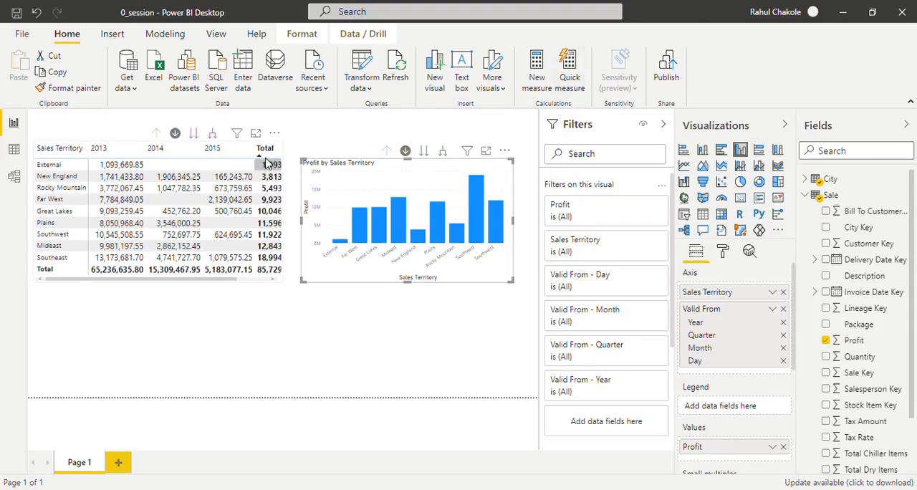
click(281, 135)
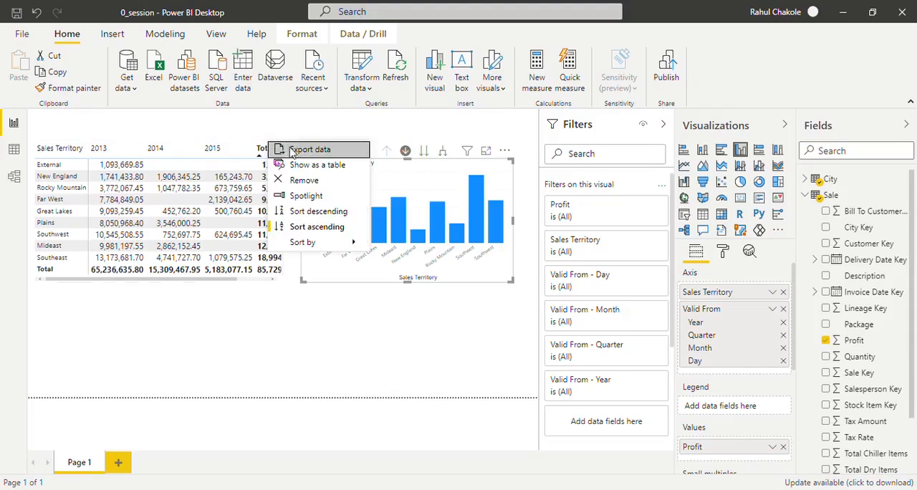
click(292, 153)
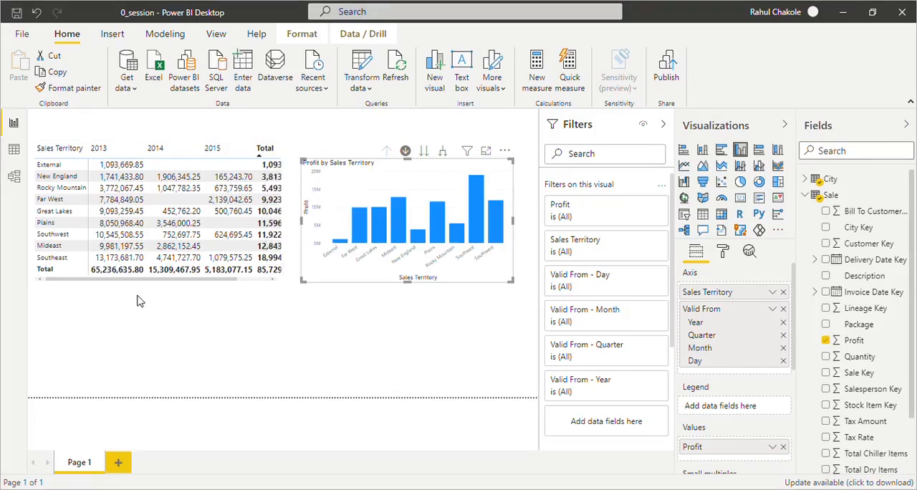